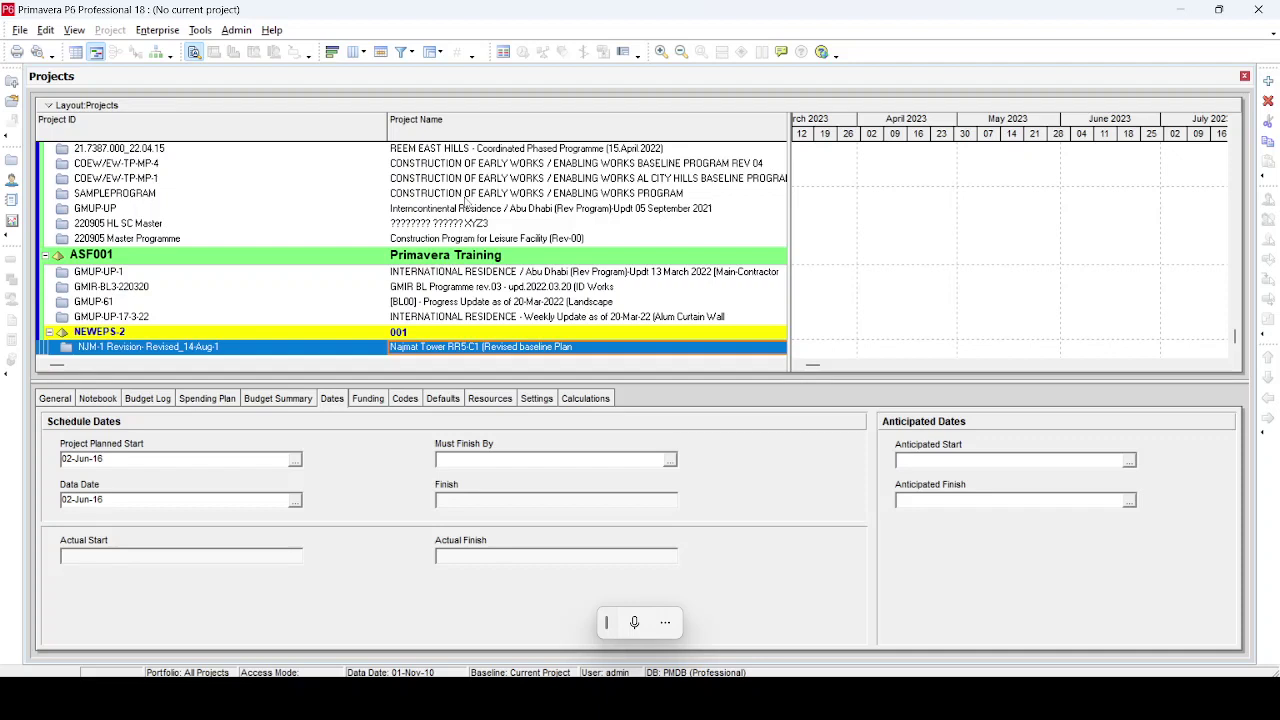
# Try importing the WWAD221532 - Waterfront Project XER, then cancel after its version 20.12 rejection
pyautogui.click(20, 31)
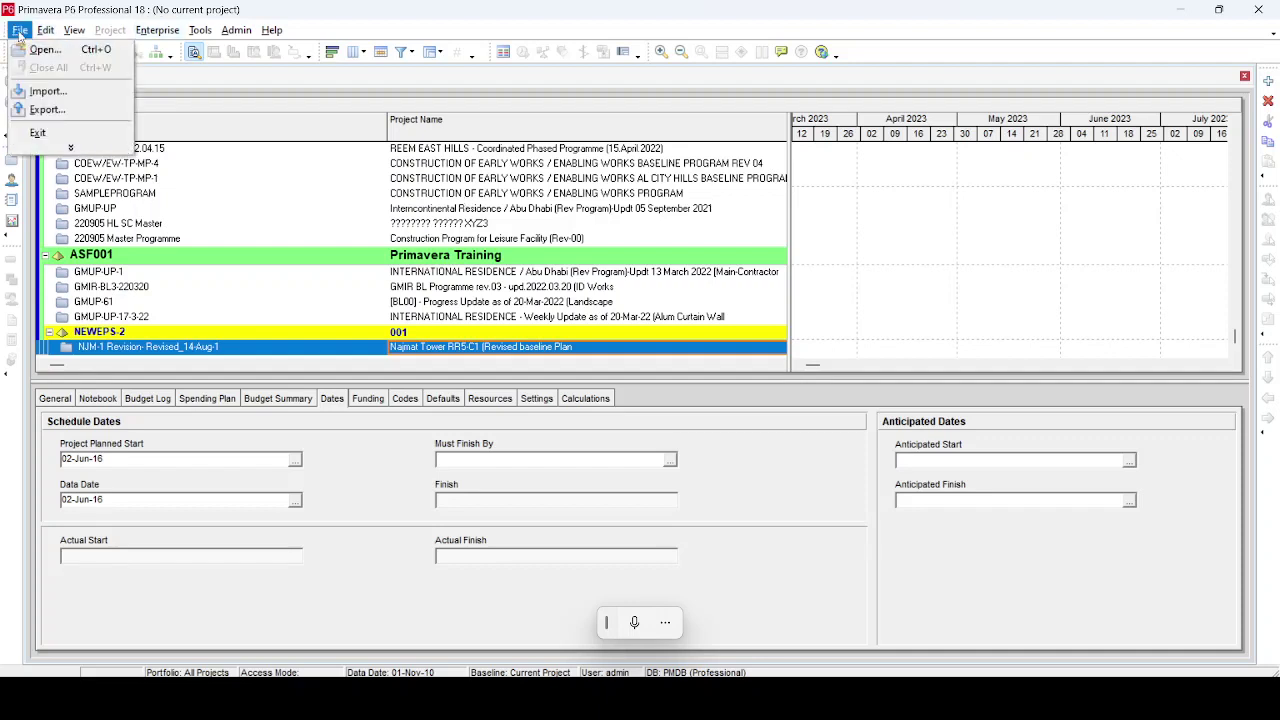
pyautogui.click(45, 91)
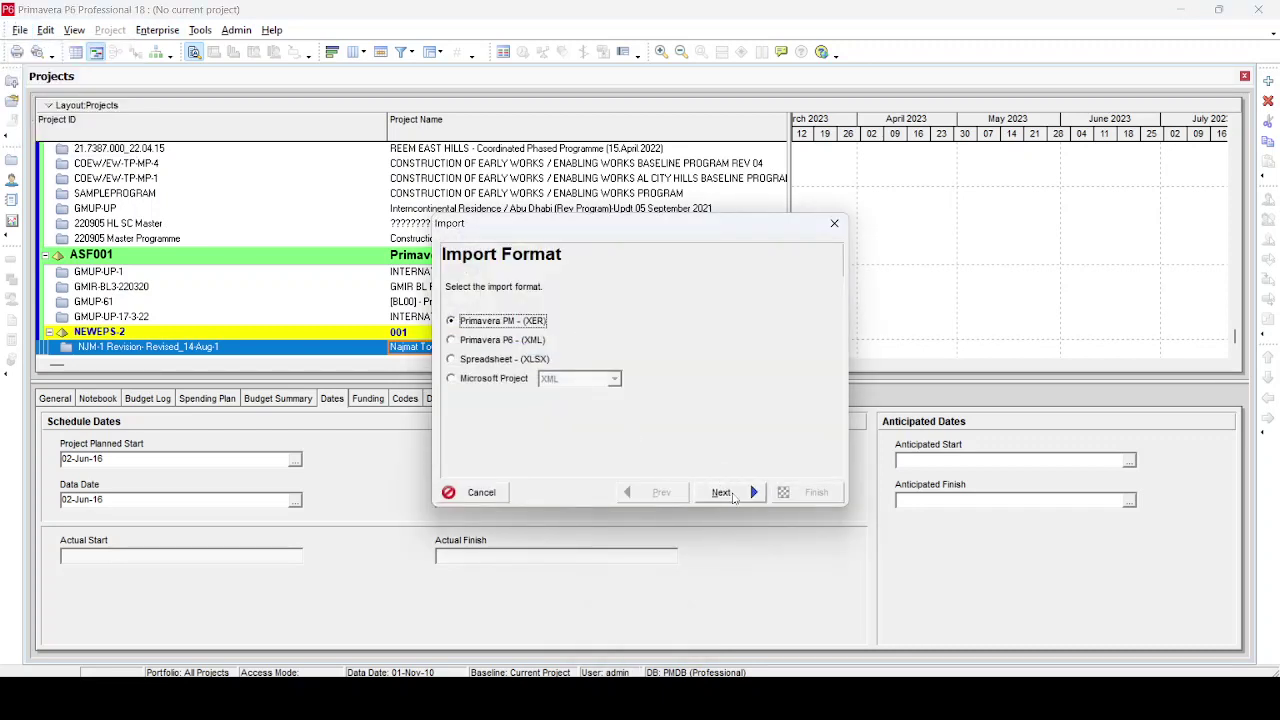
pyautogui.click(722, 492)
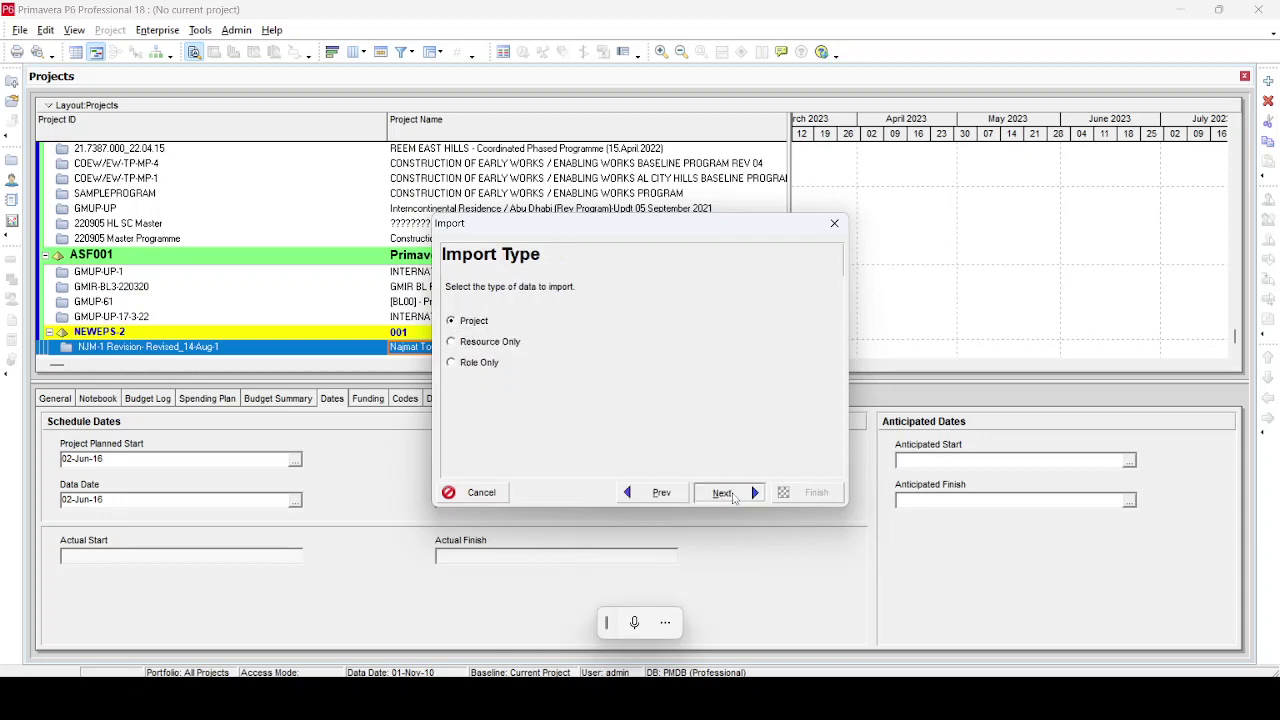
pyautogui.click(733, 496)
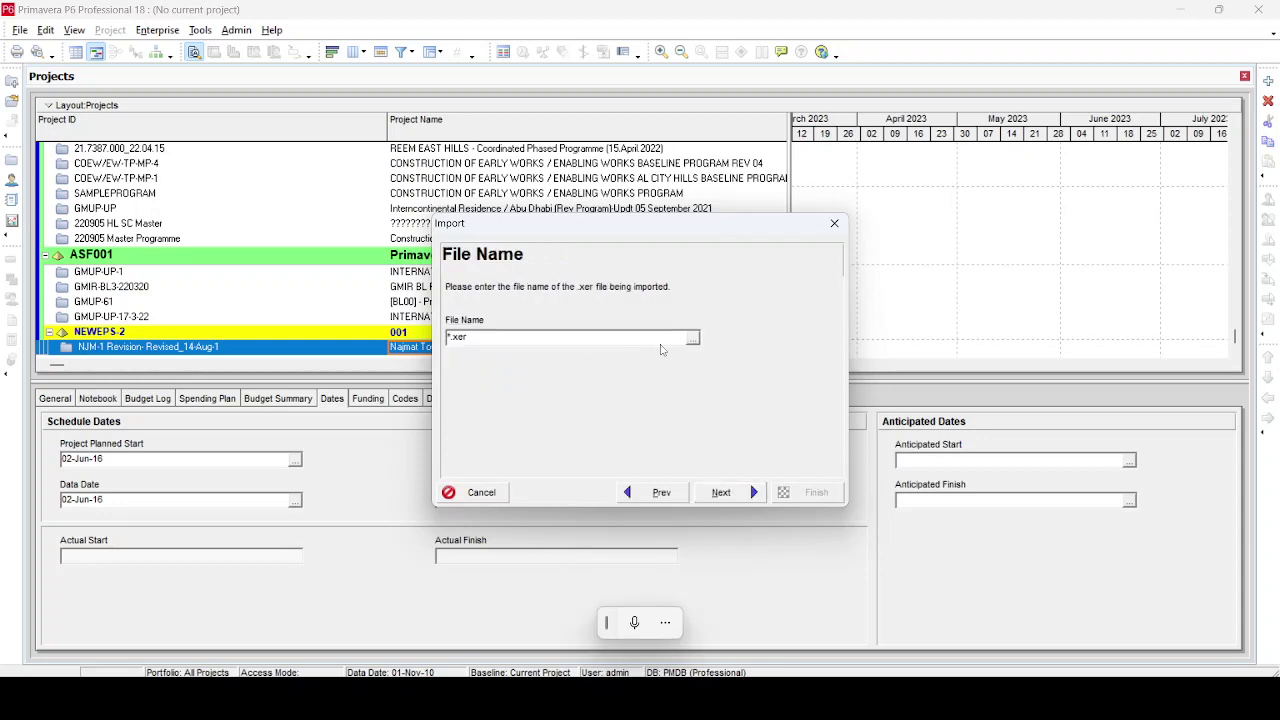
pyautogui.click(691, 338)
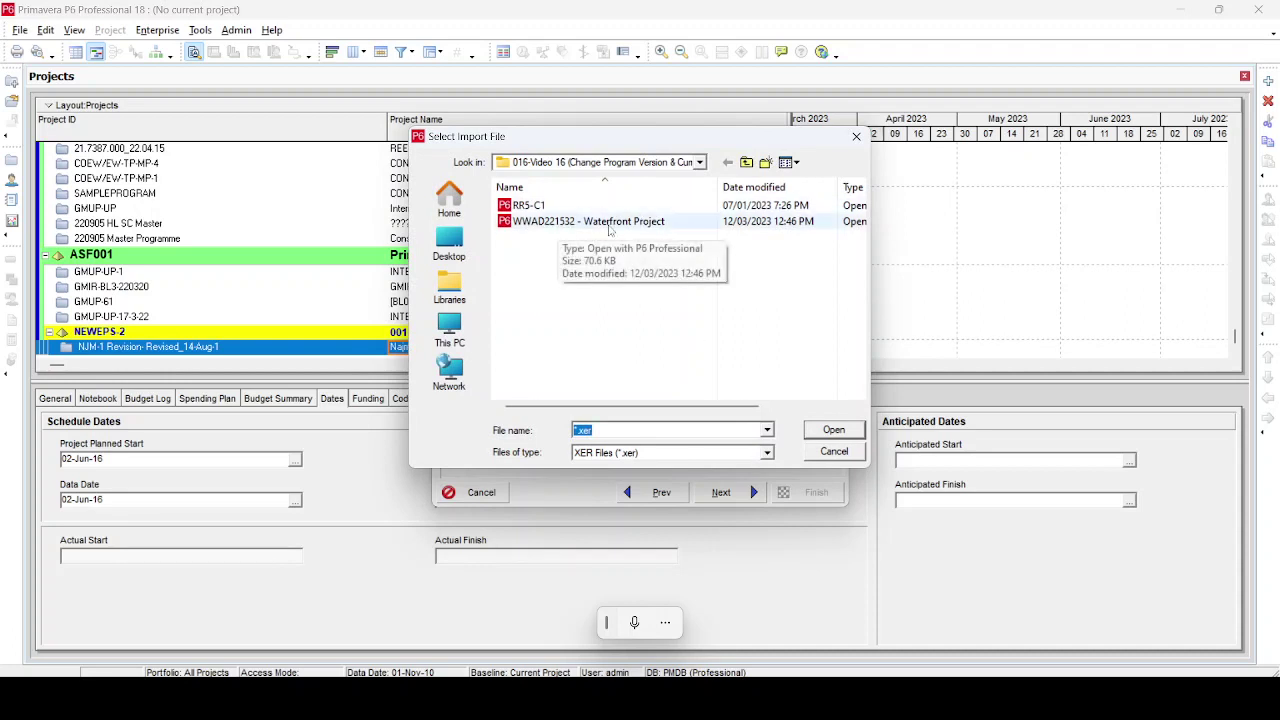
pyautogui.click(625, 222)
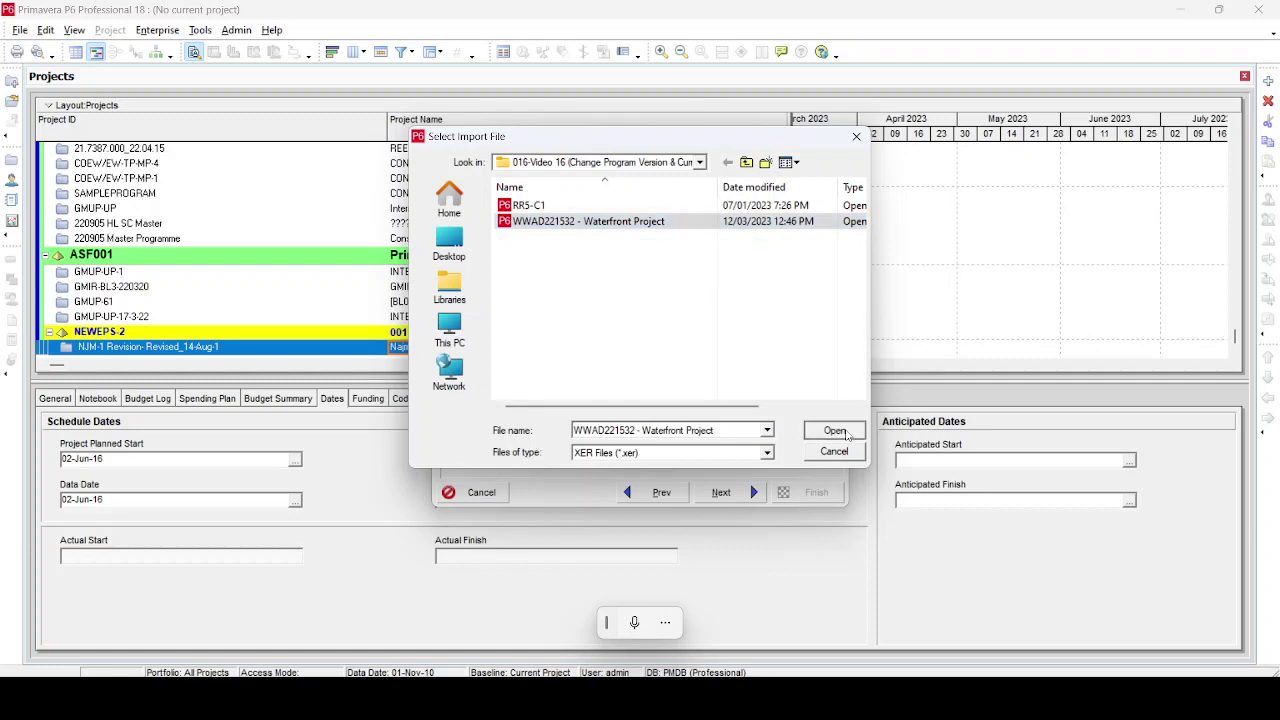
pyautogui.click(845, 432)
pyautogui.click(712, 492)
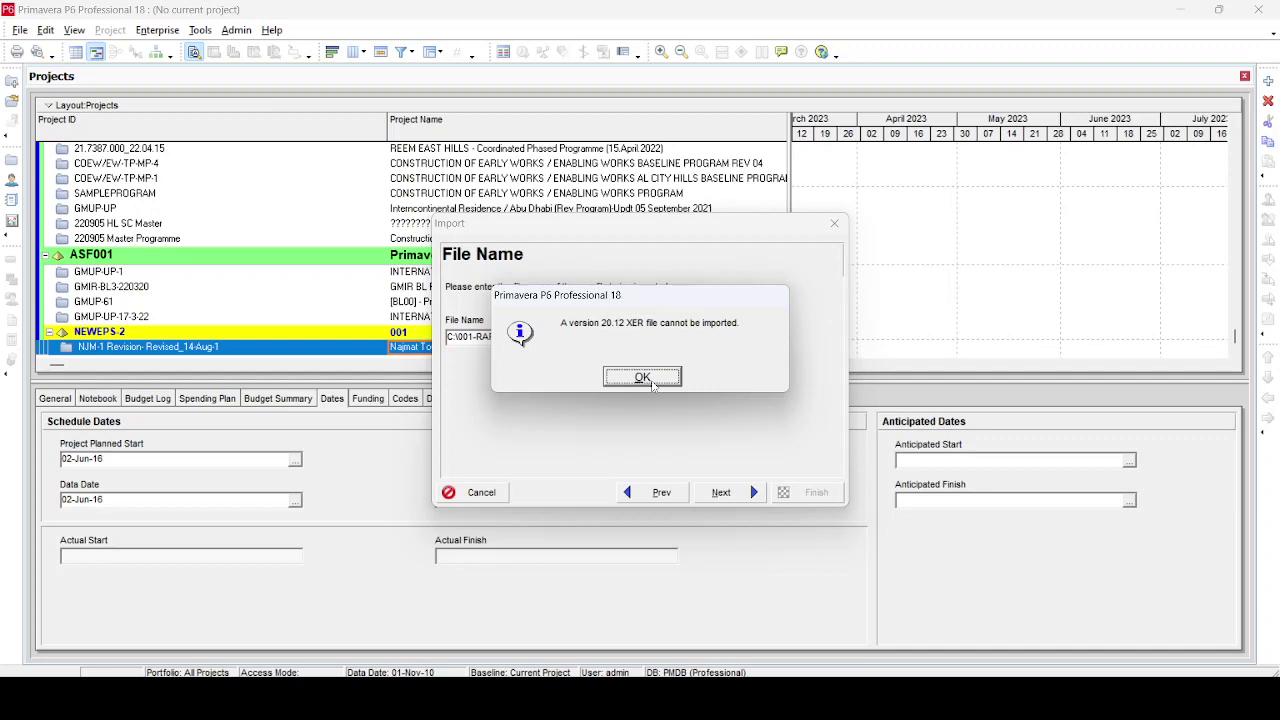
pyautogui.click(645, 380)
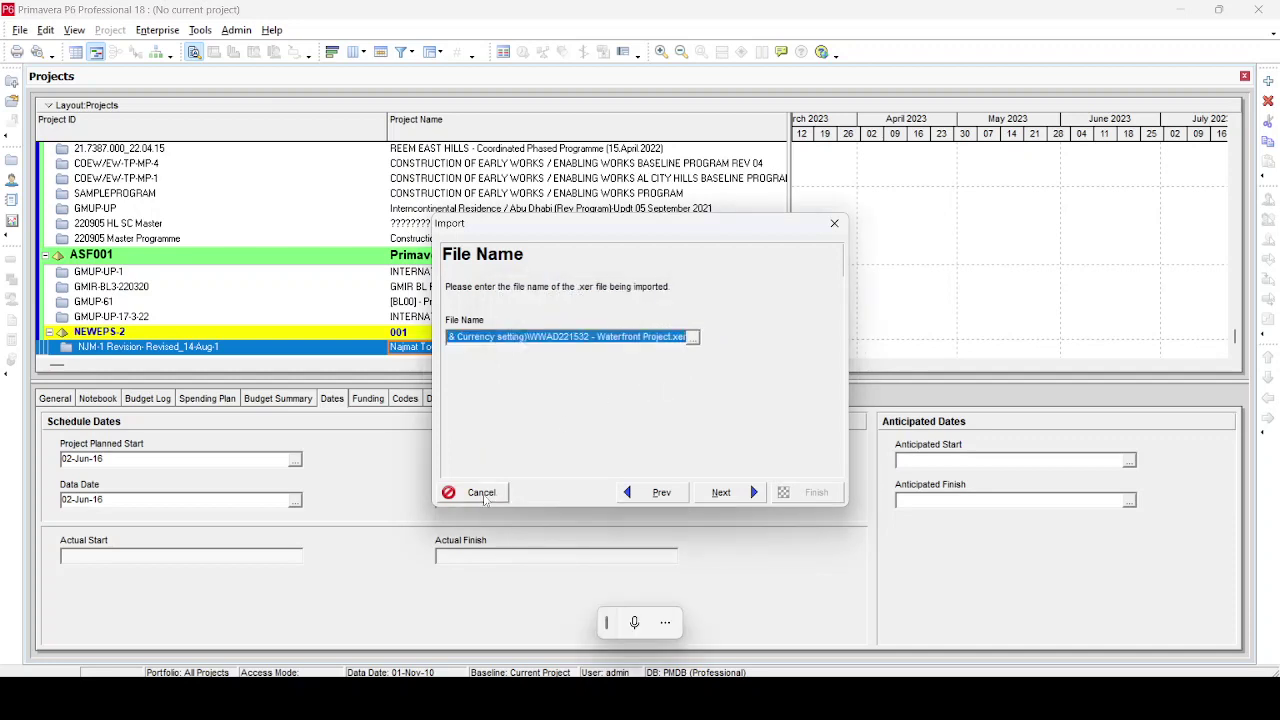
pyautogui.click(481, 492)
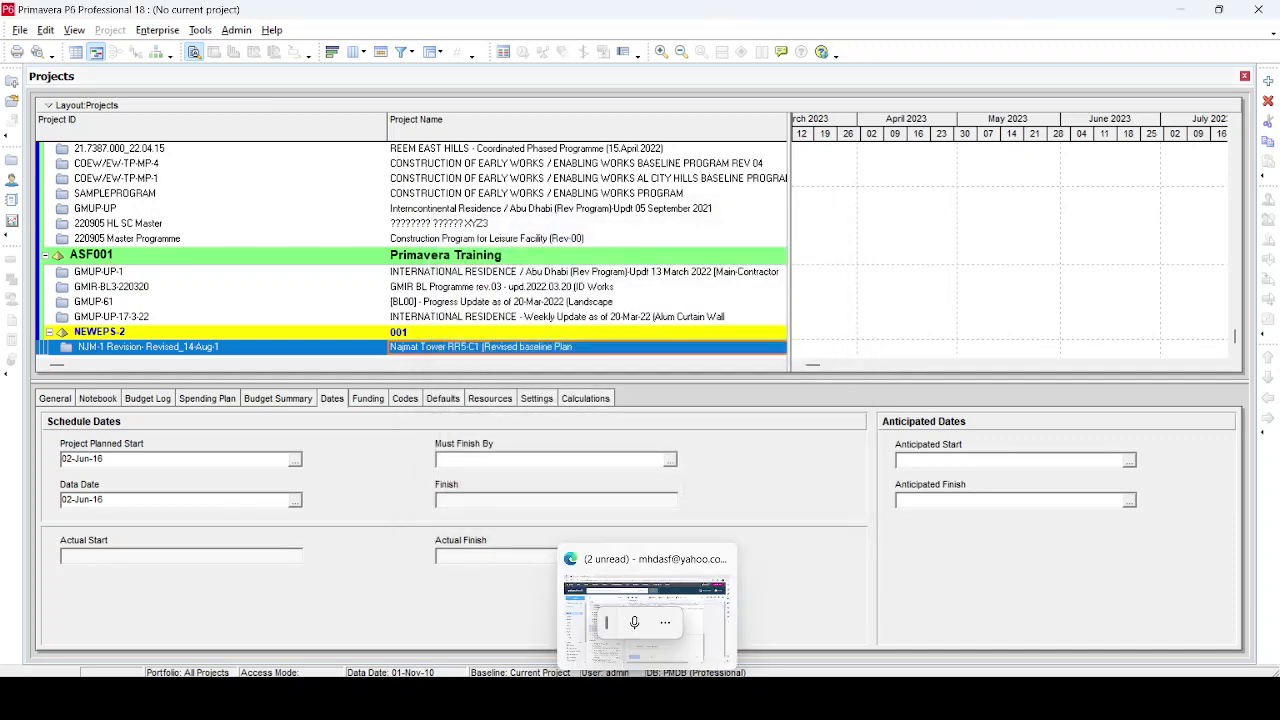
pyautogui.click(698, 636)
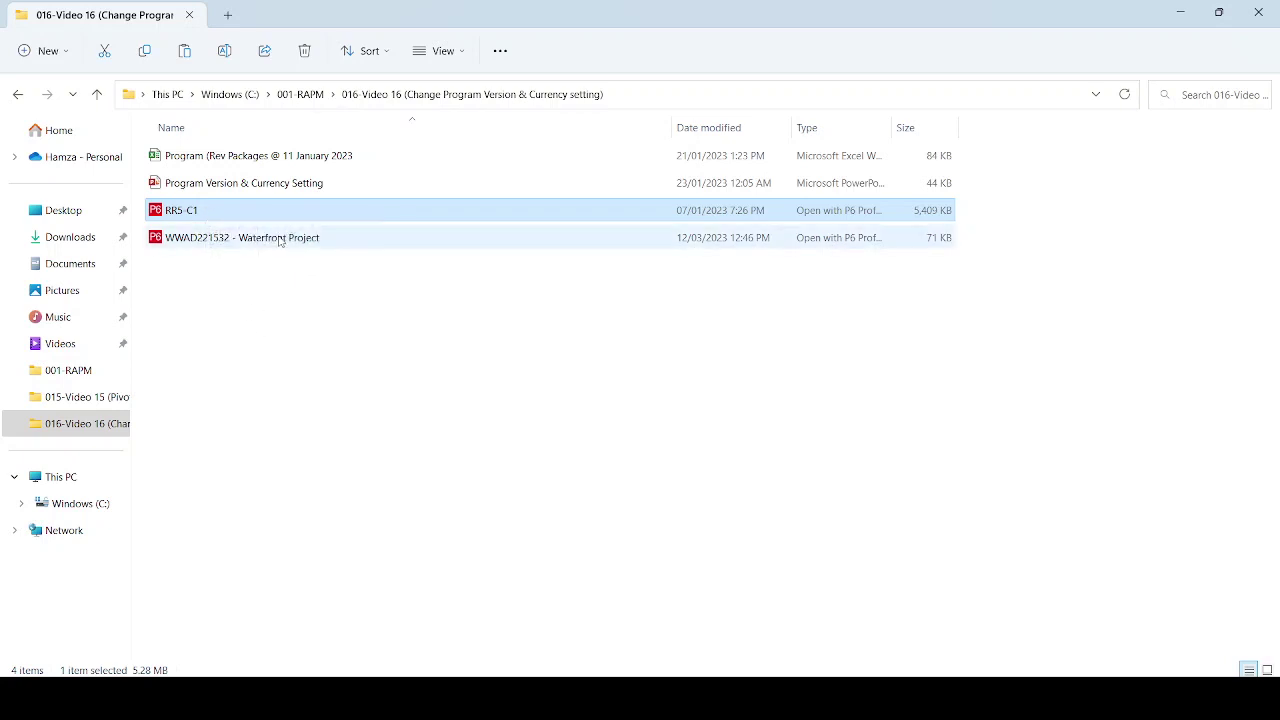
# Copy the 'ERMHDR 8.0' header text from RR5-C1 in Notepad, then close it
pyautogui.rightClick(214, 216)
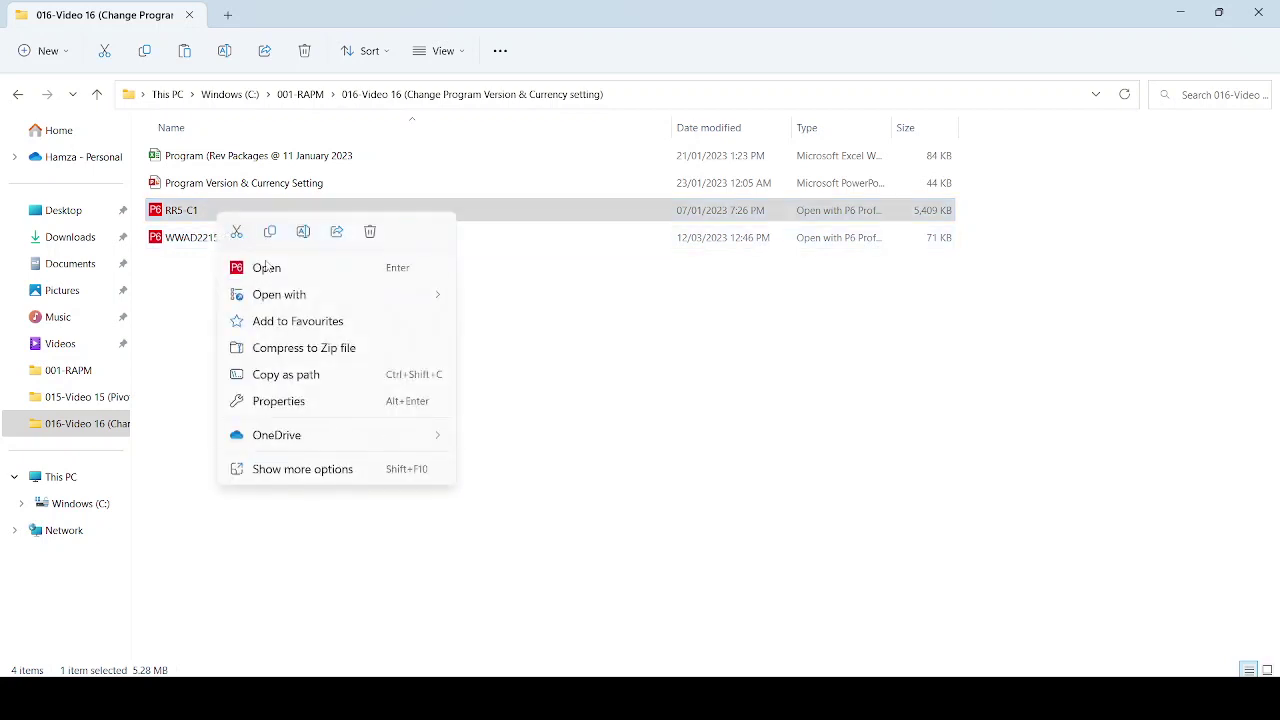
pyautogui.moveTo(276, 296)
pyautogui.click(505, 300)
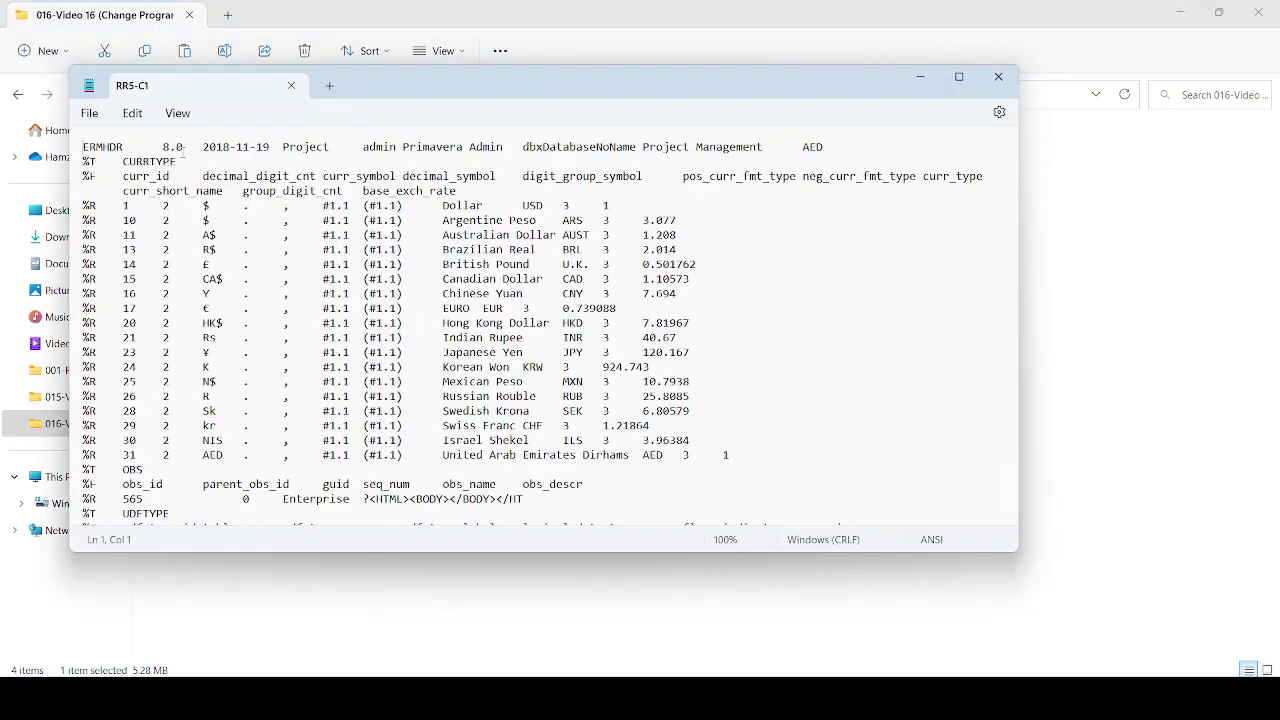
pyautogui.moveTo(182, 146); pyautogui.dragTo(77, 136)
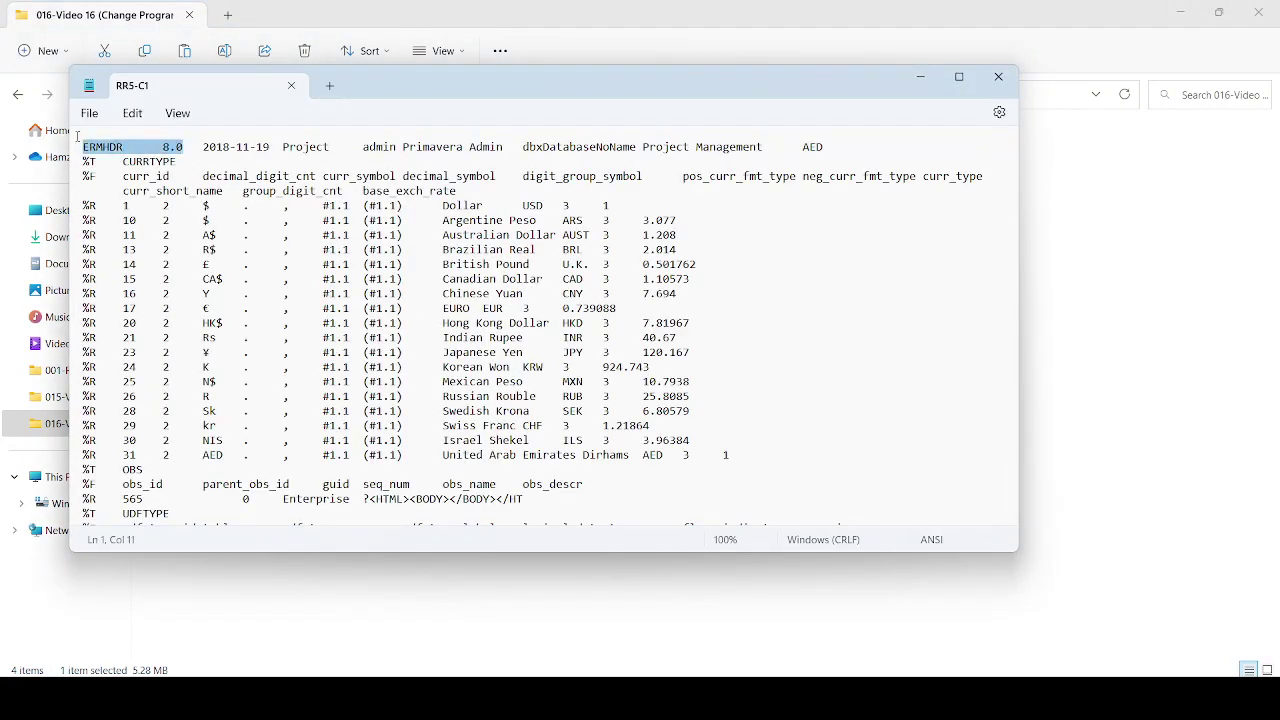
pyautogui.rightClick(165, 157)
pyautogui.click(200, 234)
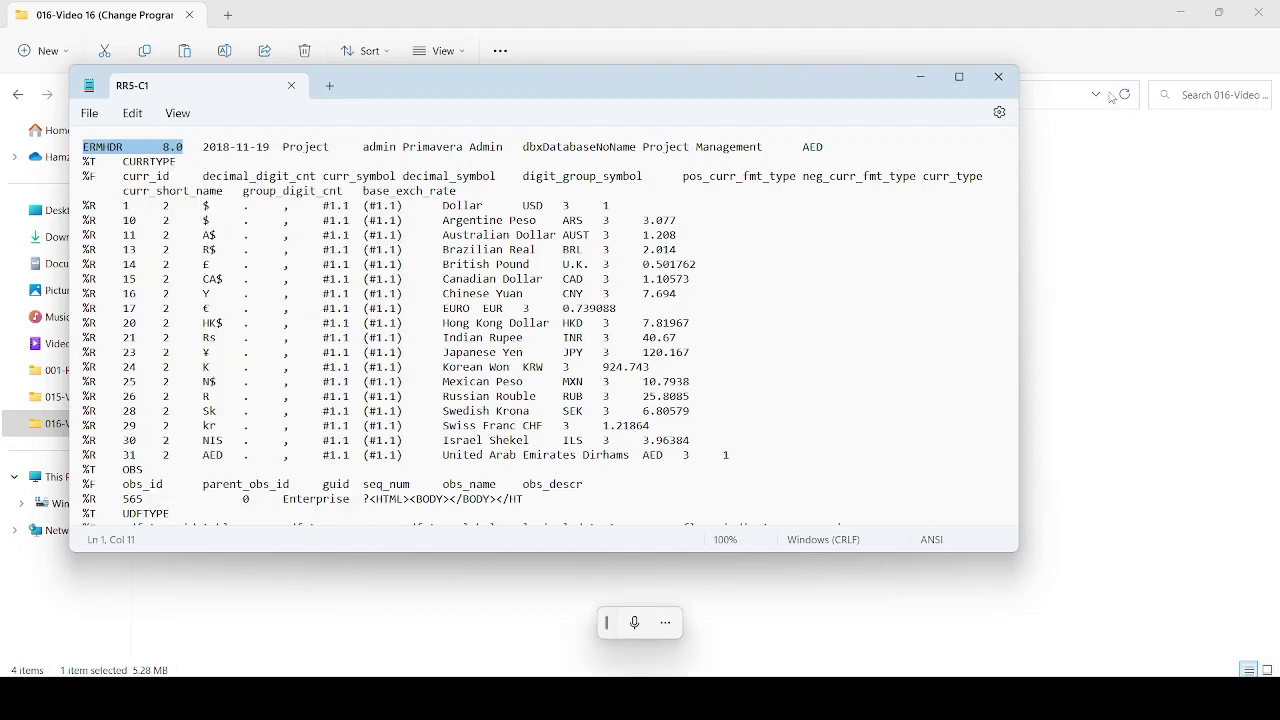
pyautogui.click(998, 77)
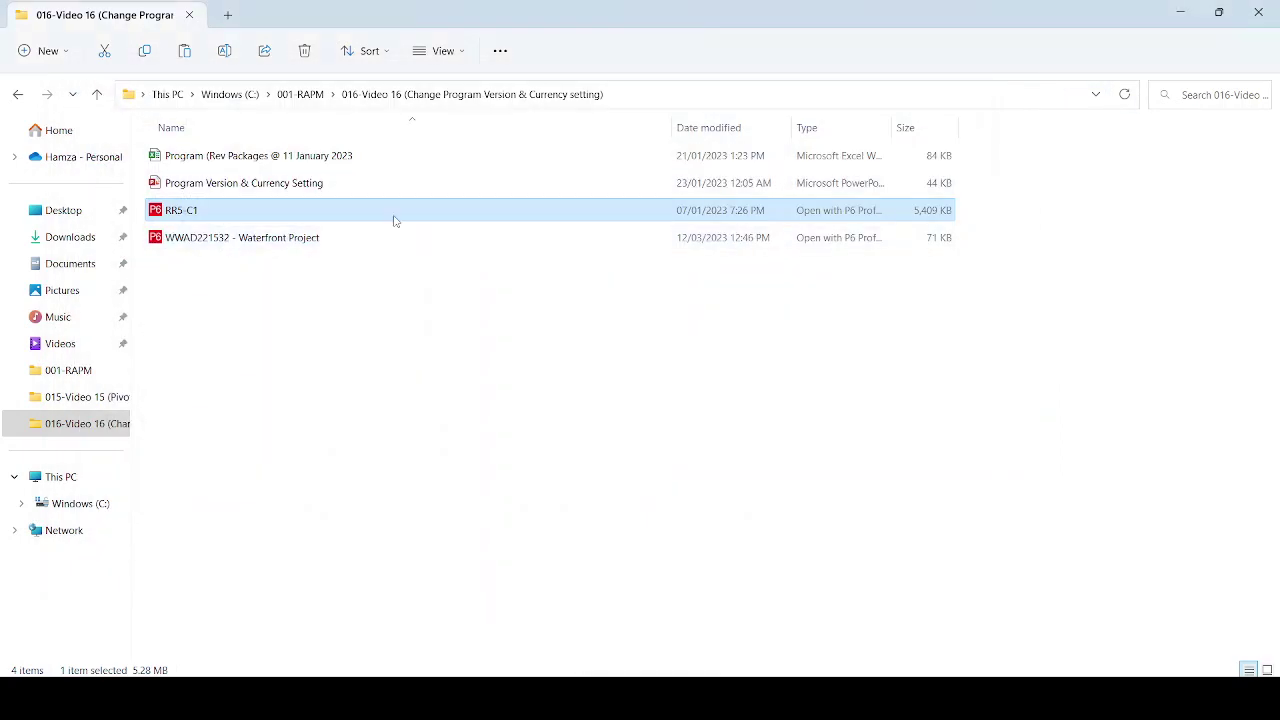
# Paste 'ERMHDR 8.0' over 'ERMHDR 20.12' in the Waterfront XER and save it
pyautogui.click(252, 240)
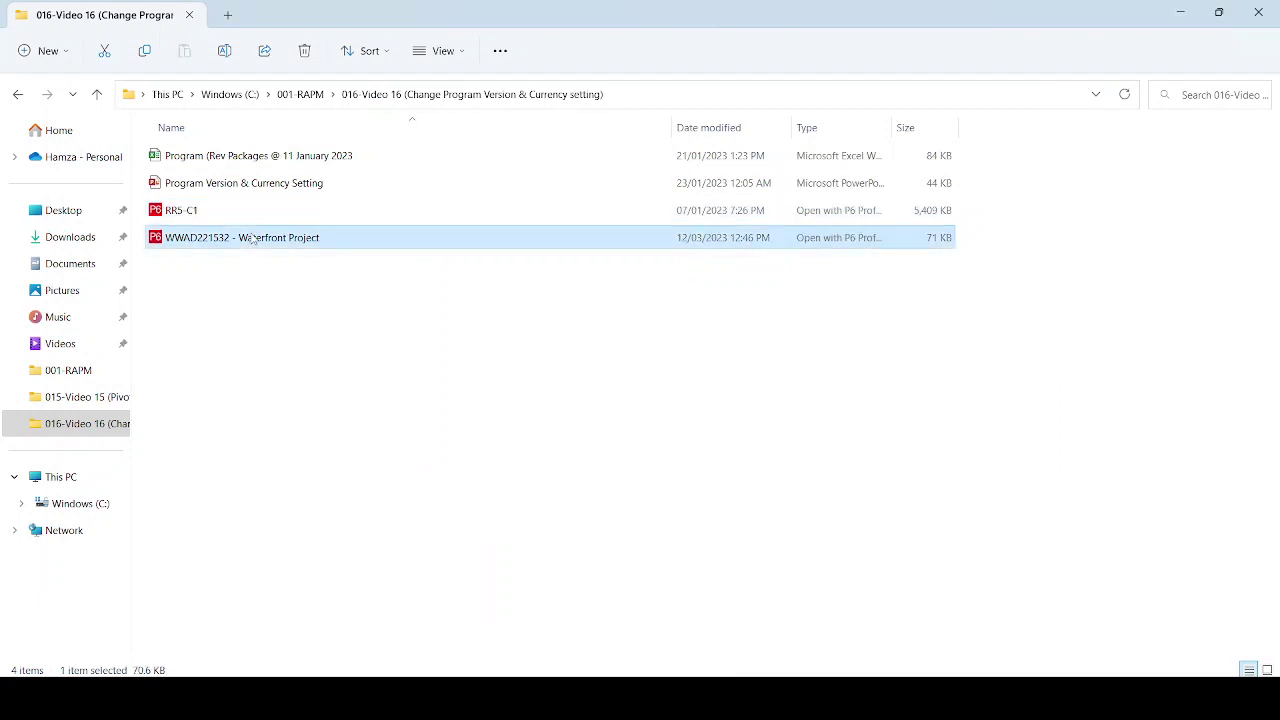
pyautogui.rightClick(253, 245)
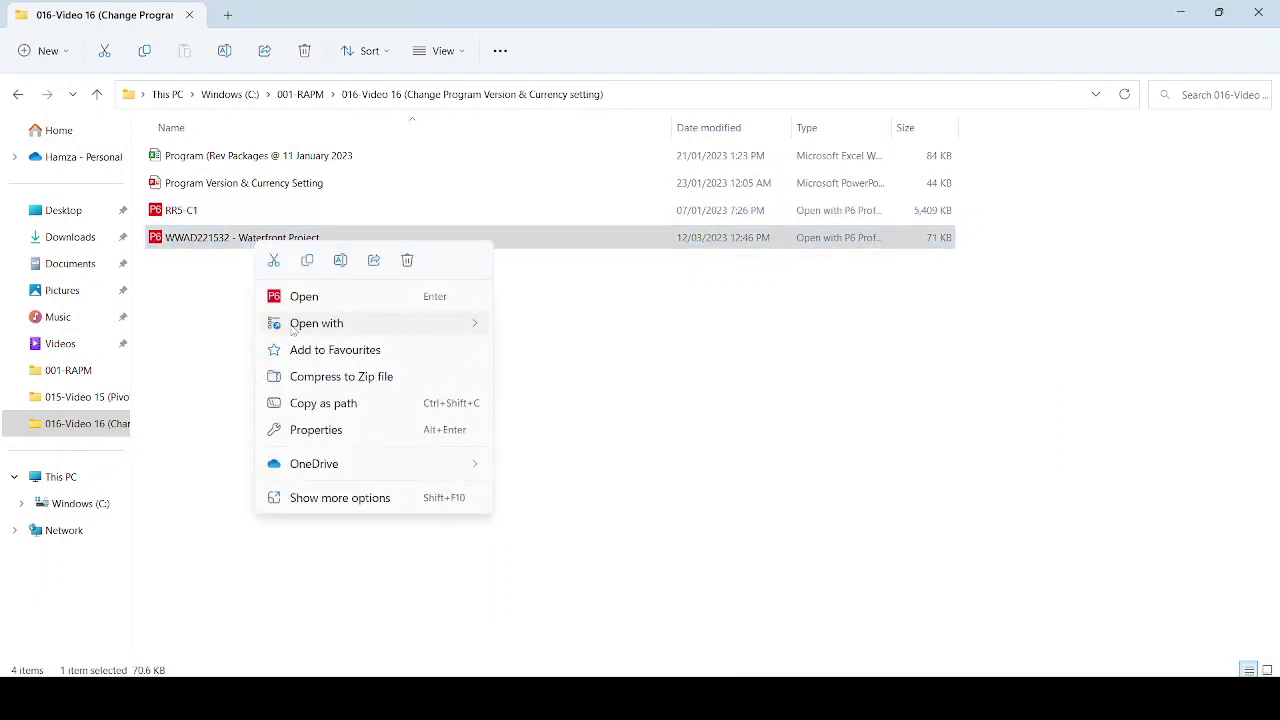
pyautogui.moveTo(420, 323)
pyautogui.click(564, 332)
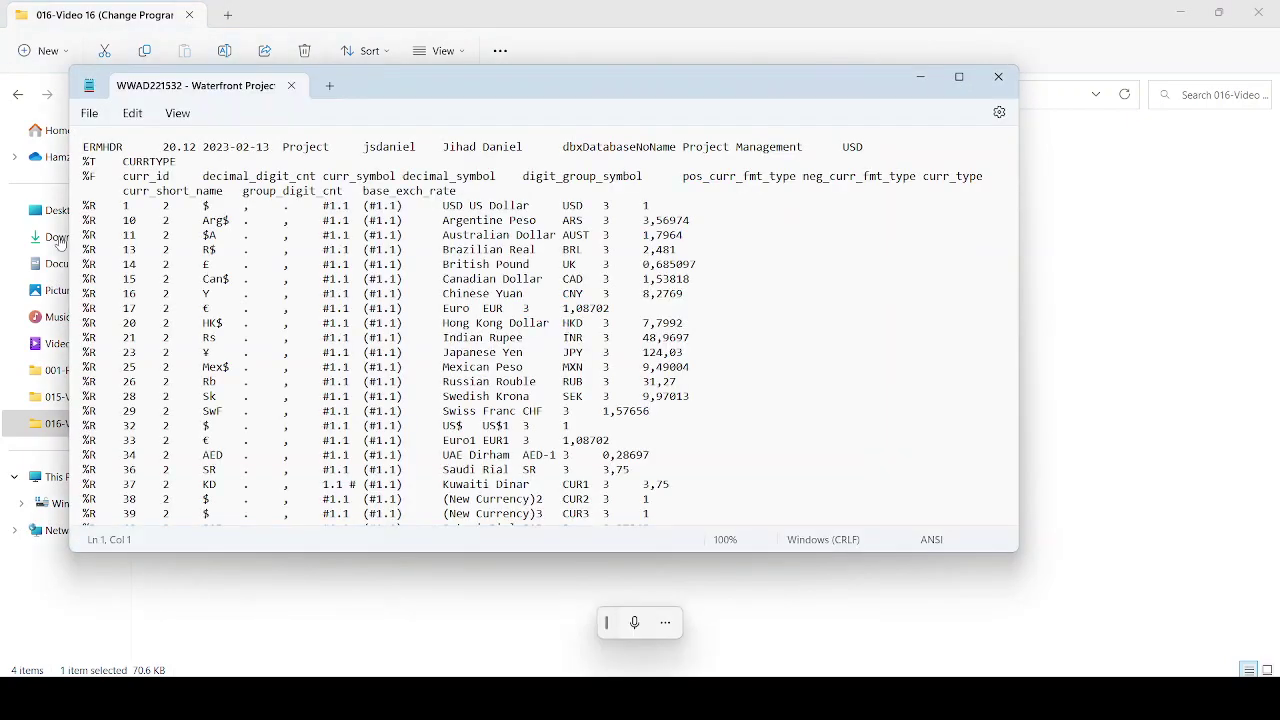
pyautogui.click(958, 77)
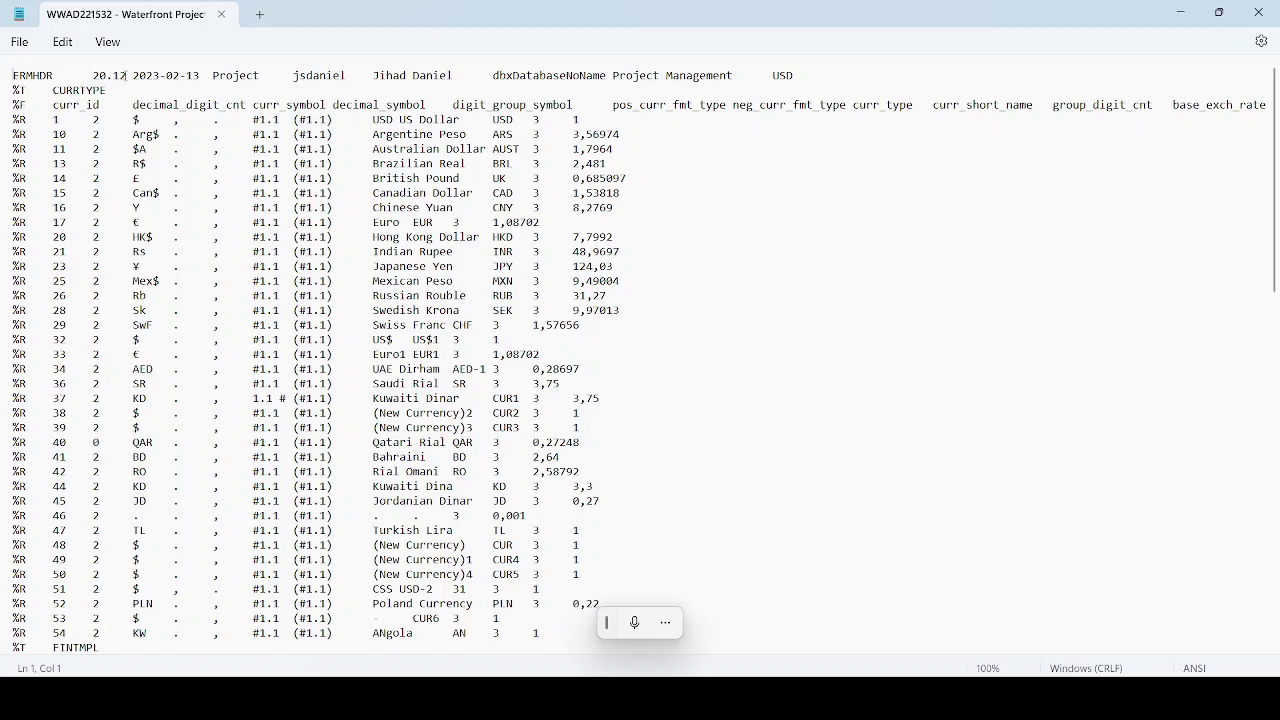
pyautogui.moveTo(126, 75); pyautogui.dragTo(3, 68)
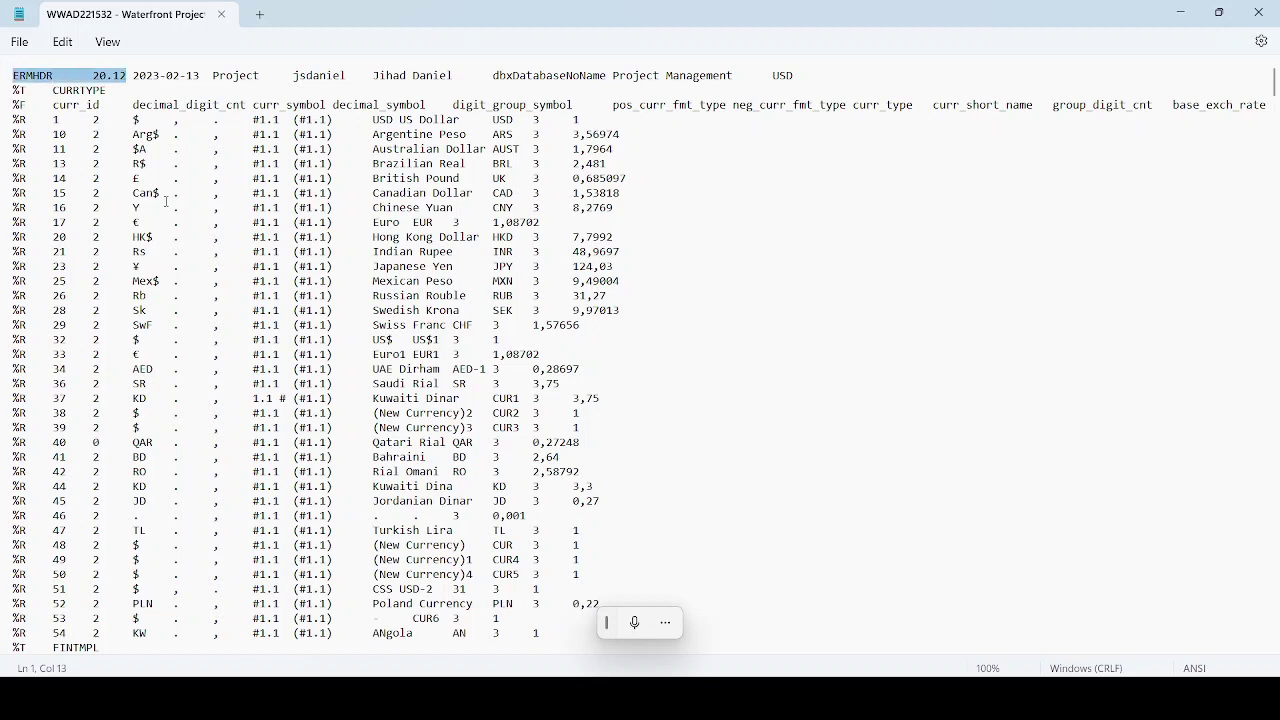
pyautogui.rightClick(75, 81)
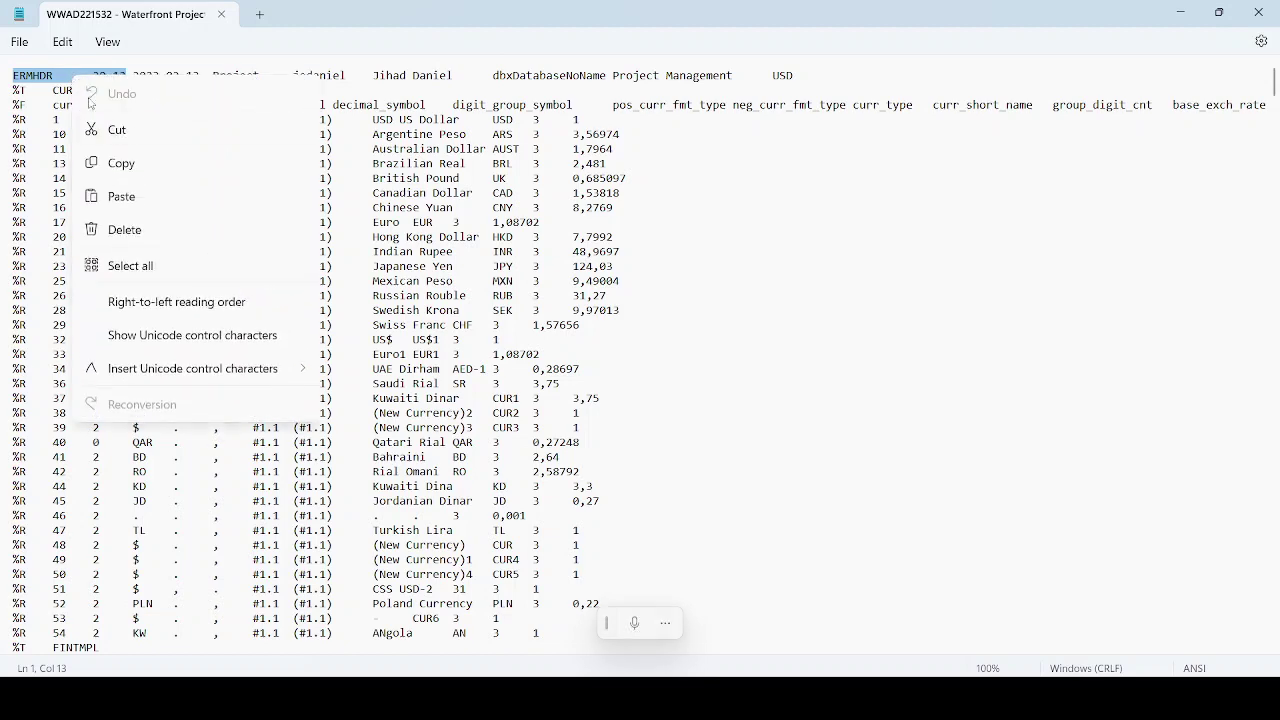
pyautogui.click(122, 197)
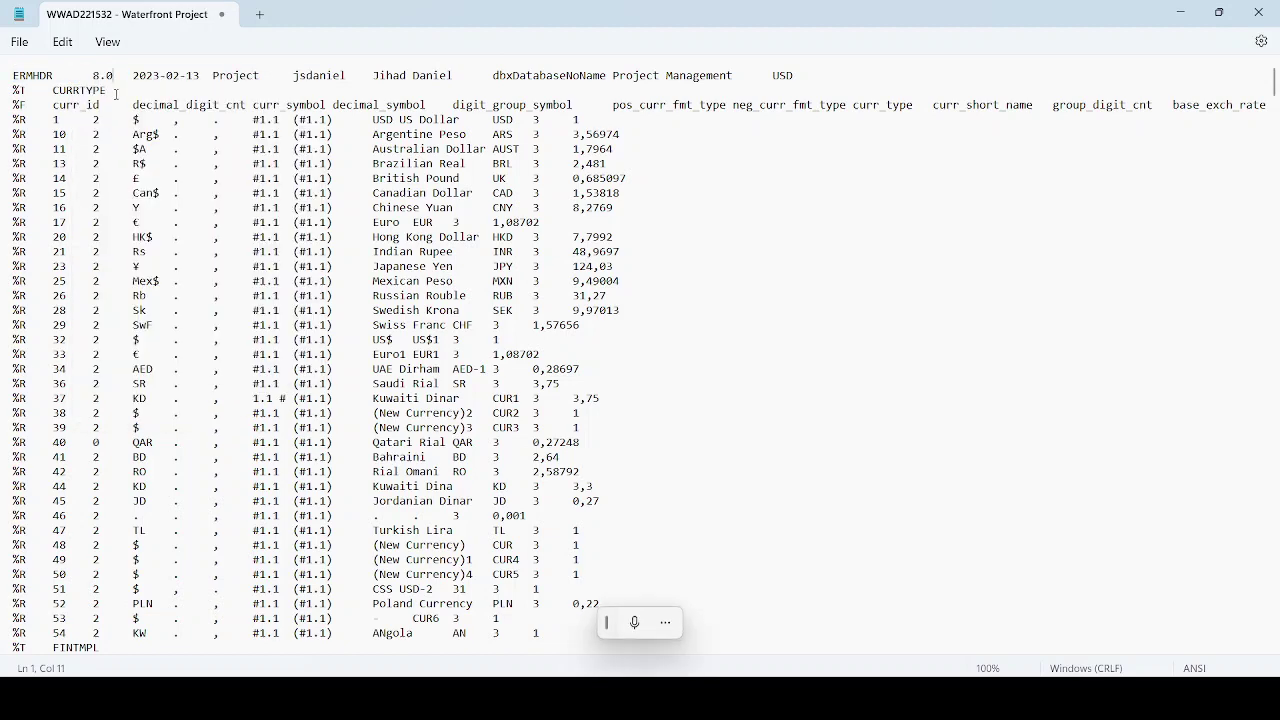
pyautogui.click(1258, 13)
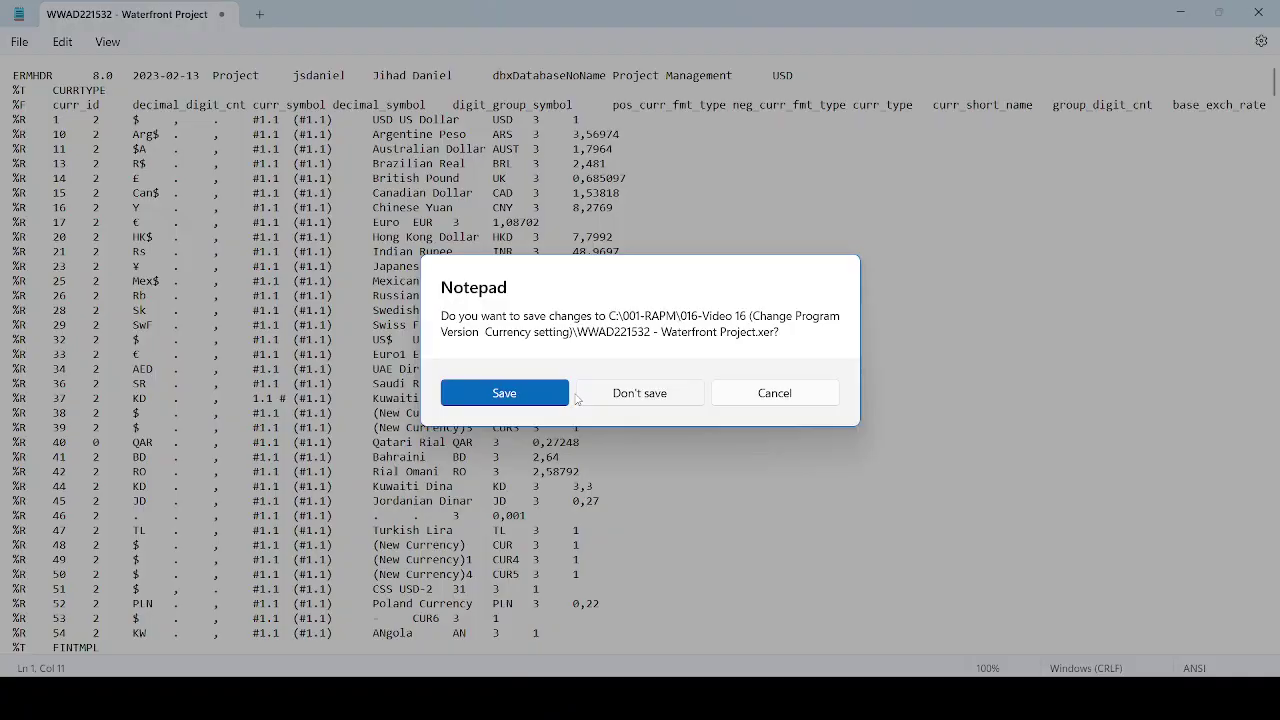
pyautogui.click(537, 394)
# Start an XER project import in P6 using the WWAD221532 - Waterfront Project file
pyautogui.moveTo(845, 677)
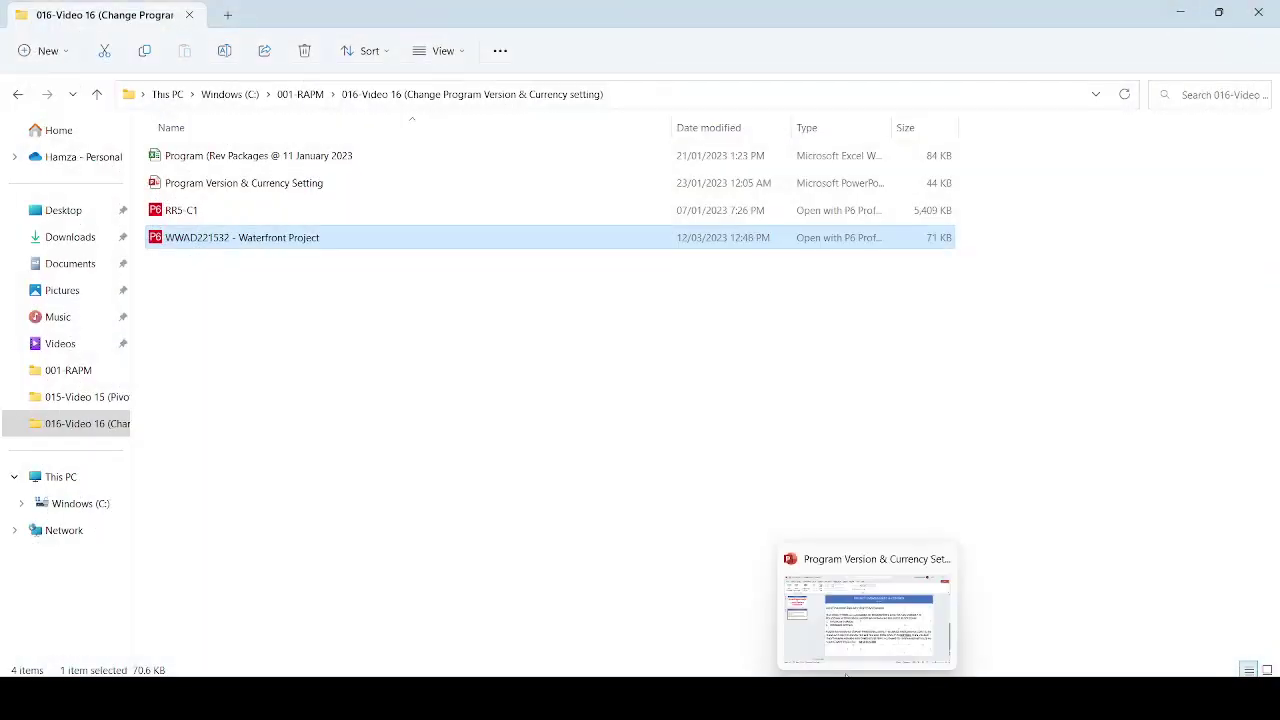
pyautogui.click(875, 700)
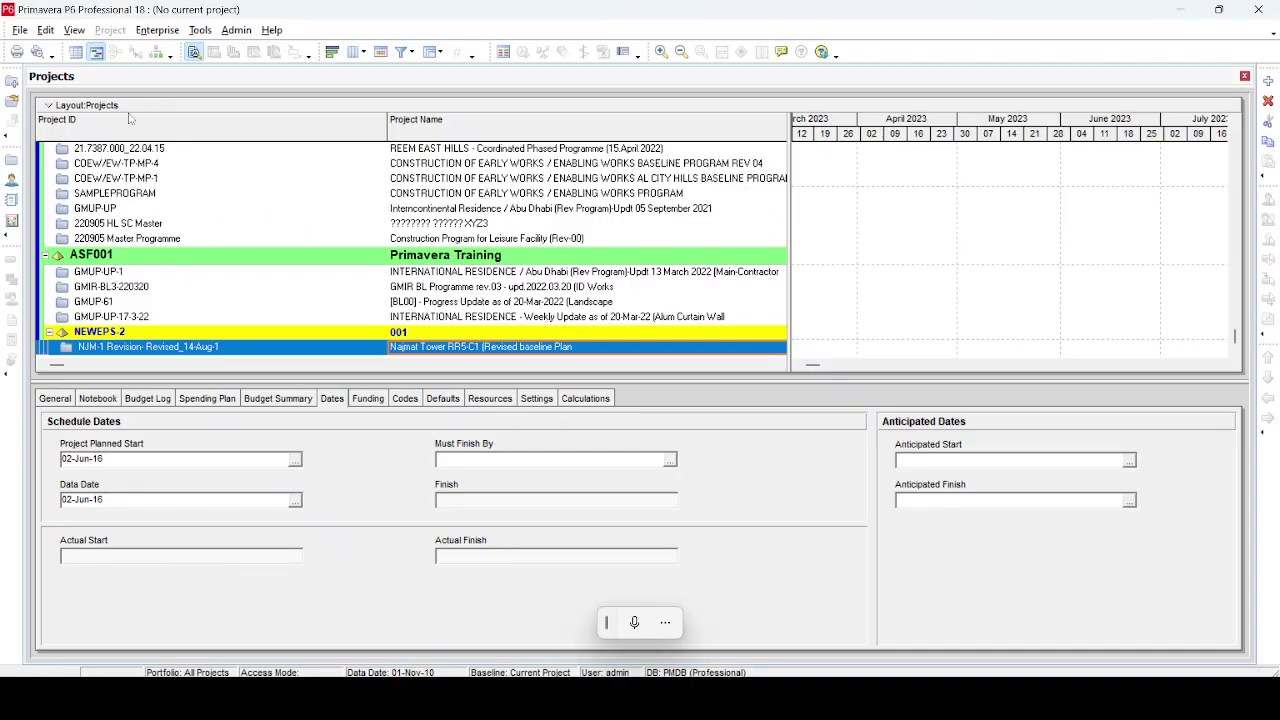
pyautogui.click(20, 30)
pyautogui.click(43, 93)
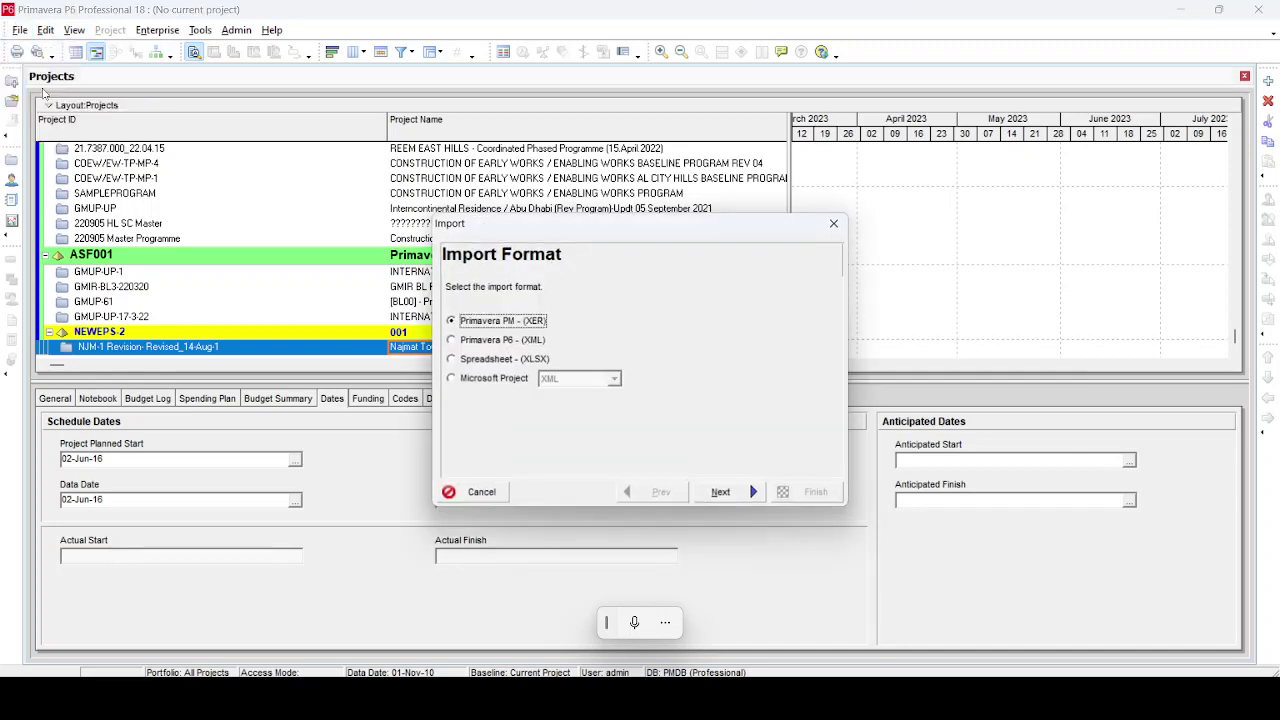
pyautogui.click(745, 494)
pyautogui.click(733, 494)
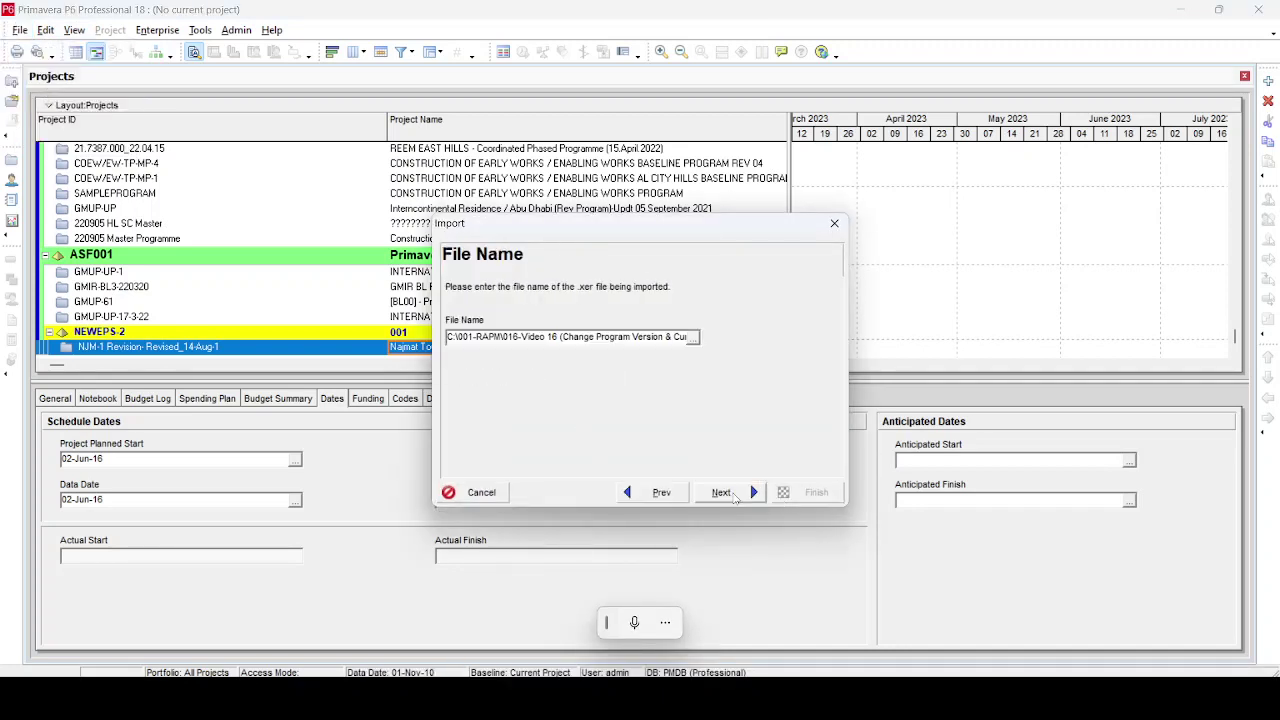
pyautogui.click(692, 337)
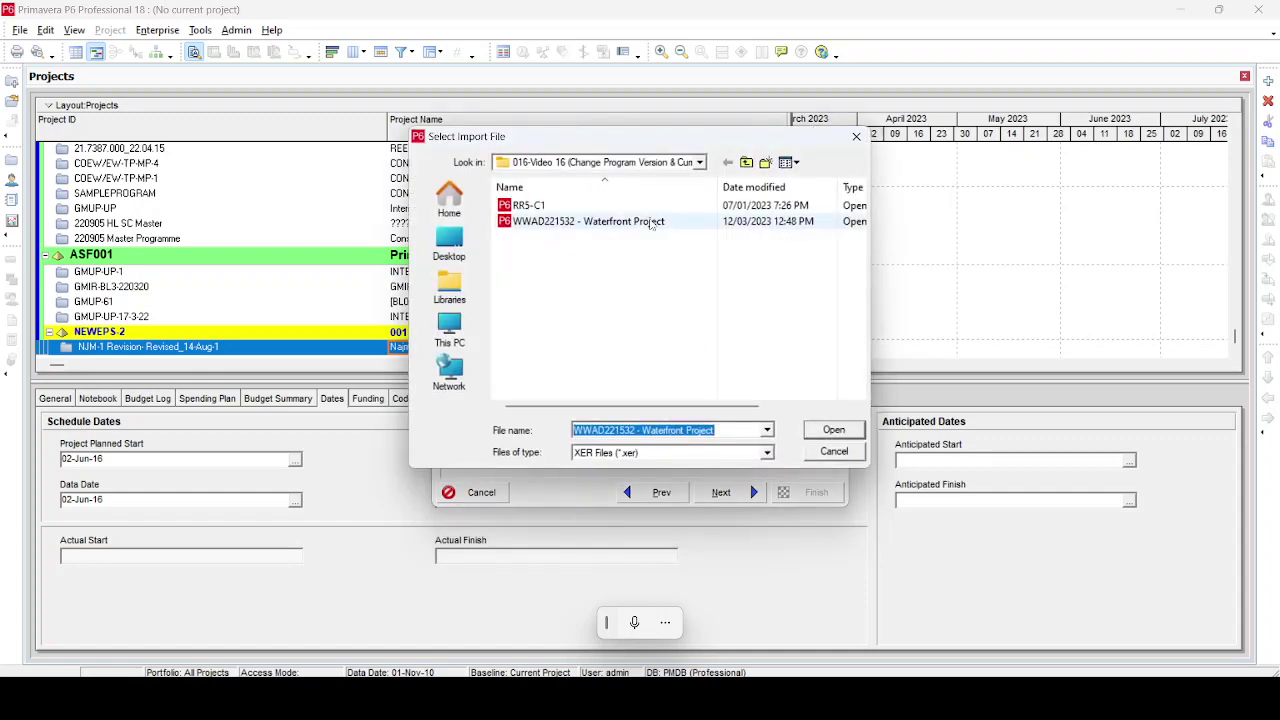
pyautogui.click(651, 222)
pyautogui.click(833, 430)
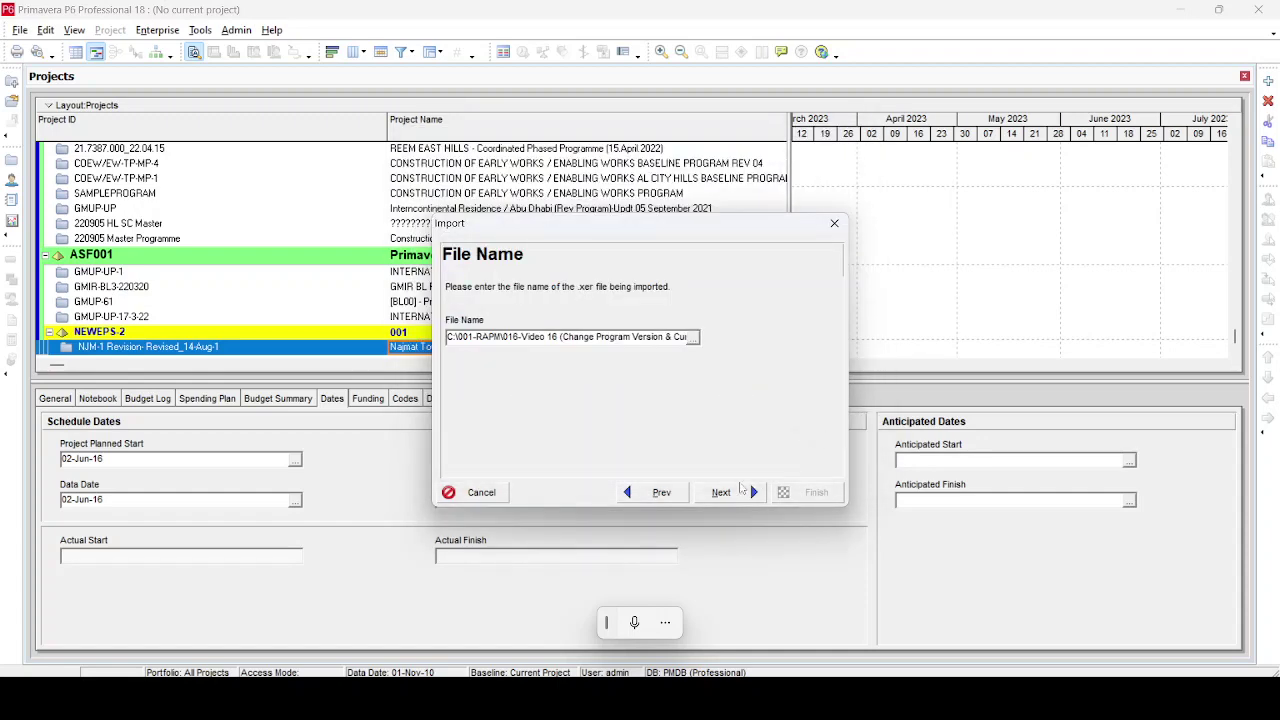
pyautogui.click(741, 490)
# Set the import destination to EPS NEWEPS-2 and advance to the final wizard step
pyautogui.click(721, 390)
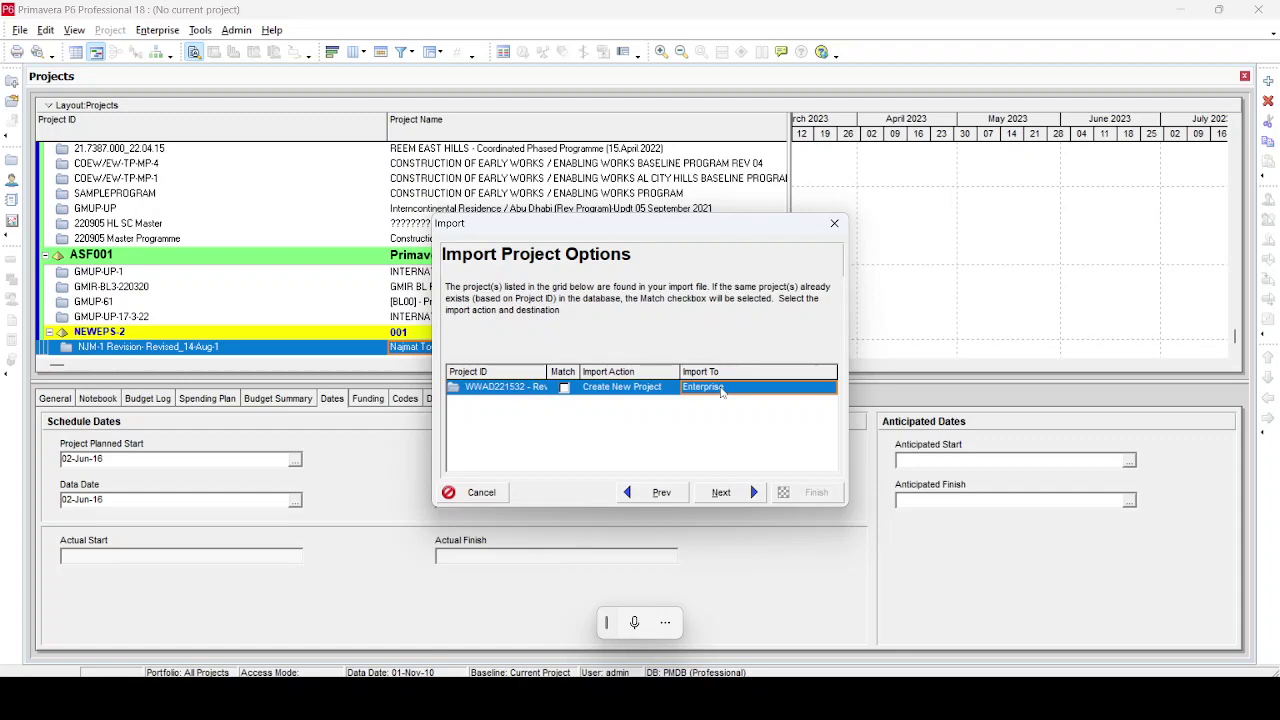
pyautogui.click(721, 390)
pyautogui.click(403, 237)
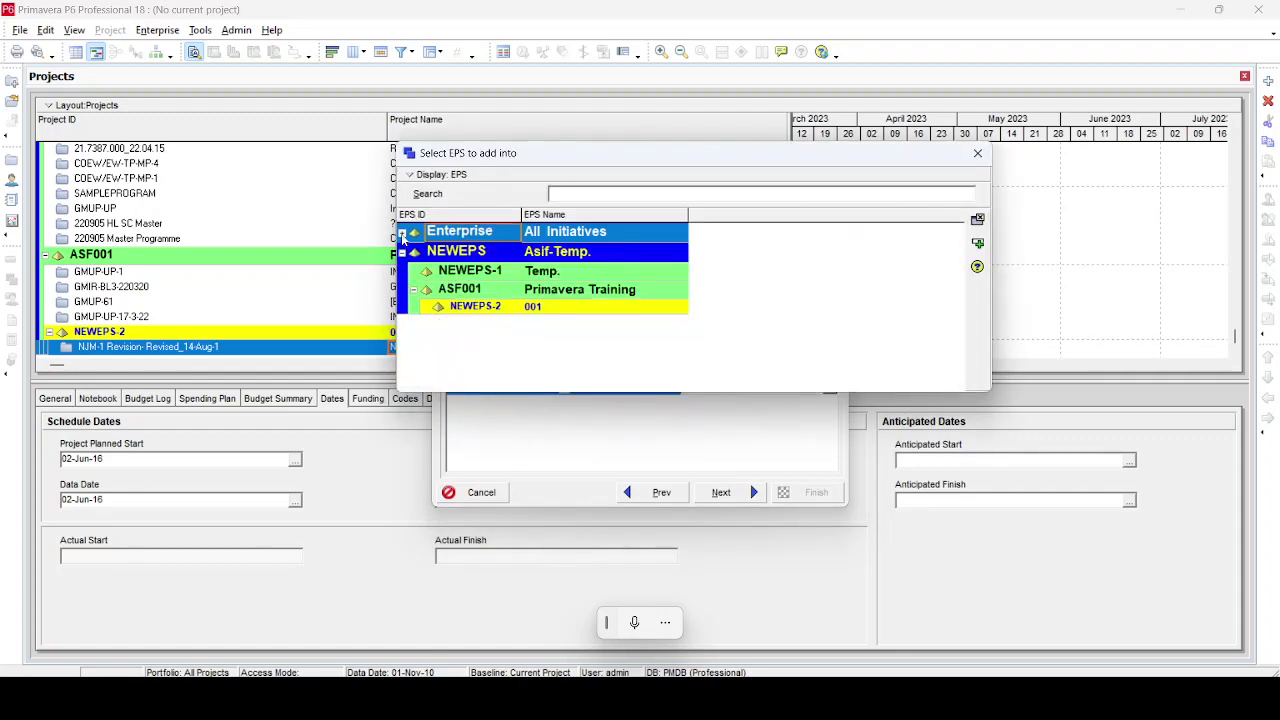
pyautogui.click(561, 309)
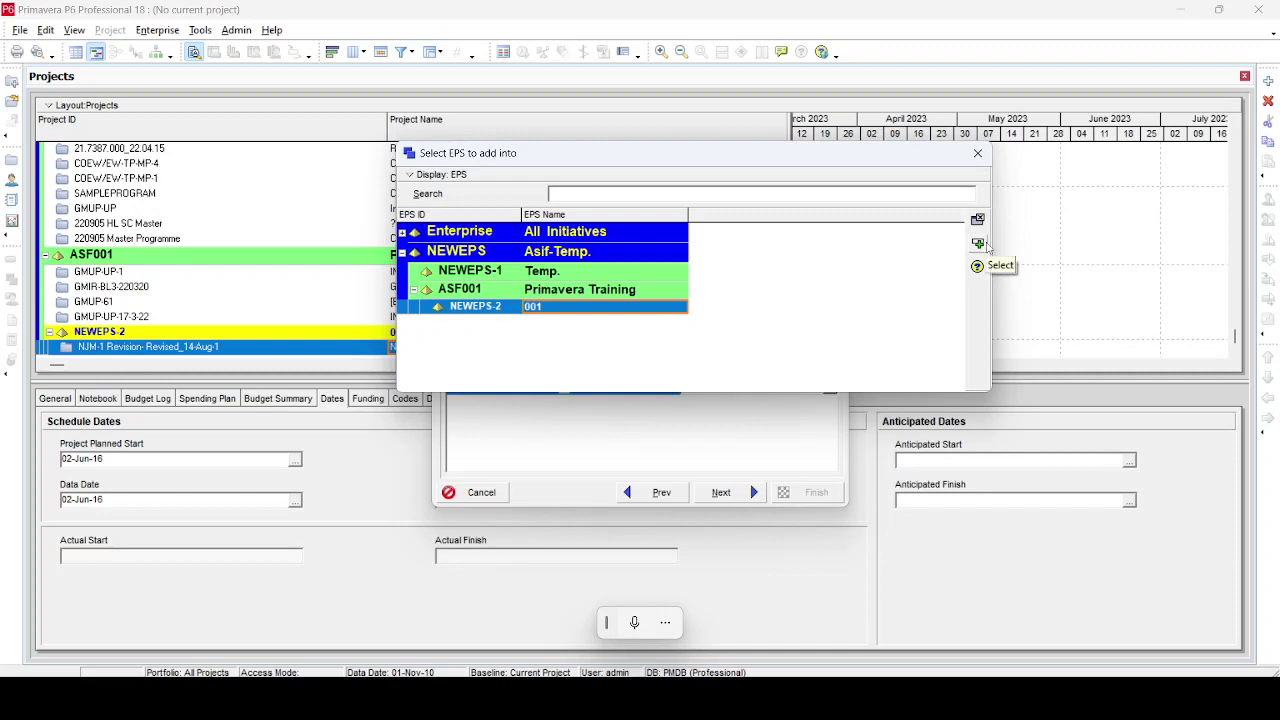
pyautogui.click(979, 243)
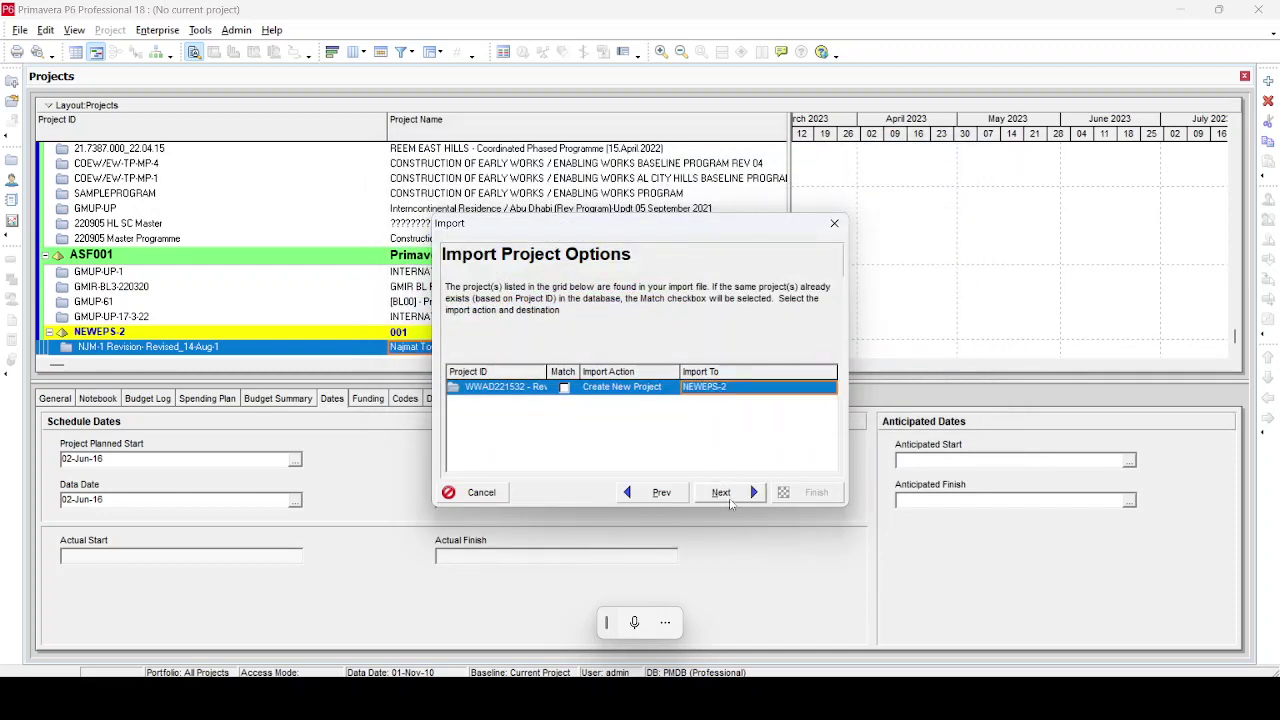
pyautogui.click(725, 495)
pyautogui.click(728, 498)
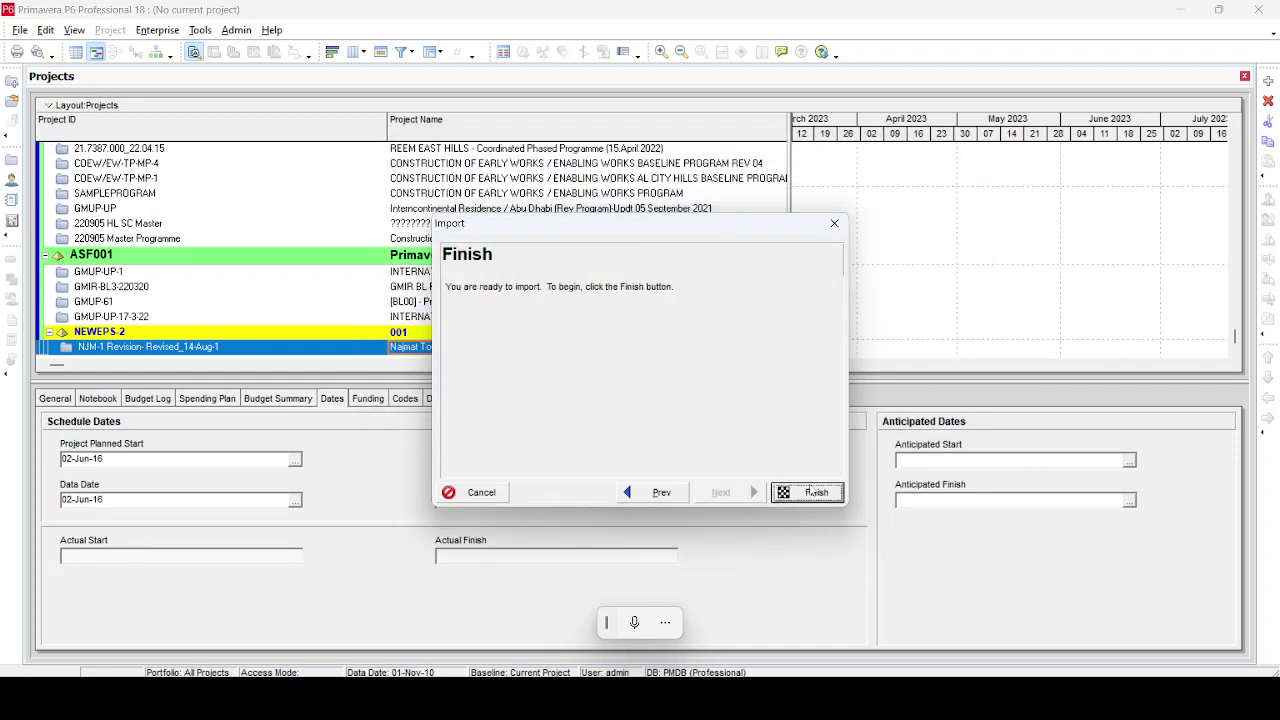
# Run the import, dismiss the view-currency vs USD warning, and cancel the wizard
pyautogui.click(816, 492)
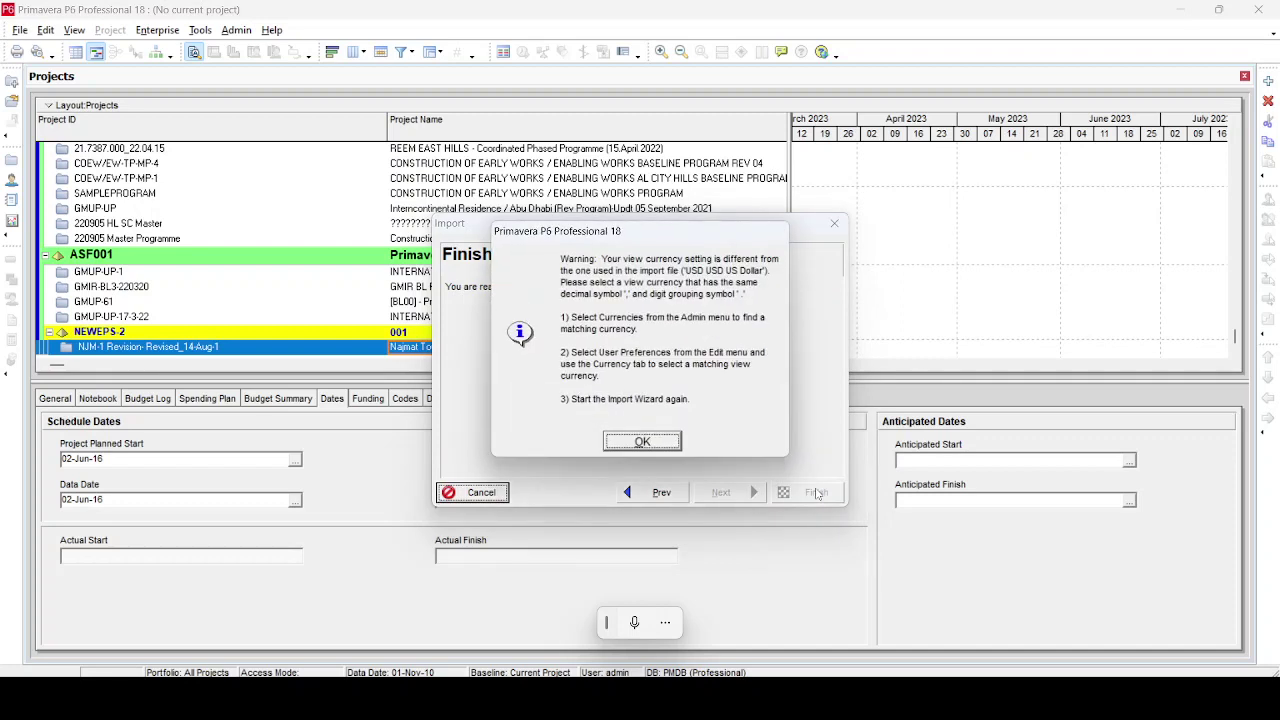
pyautogui.click(642, 441)
pyautogui.click(473, 492)
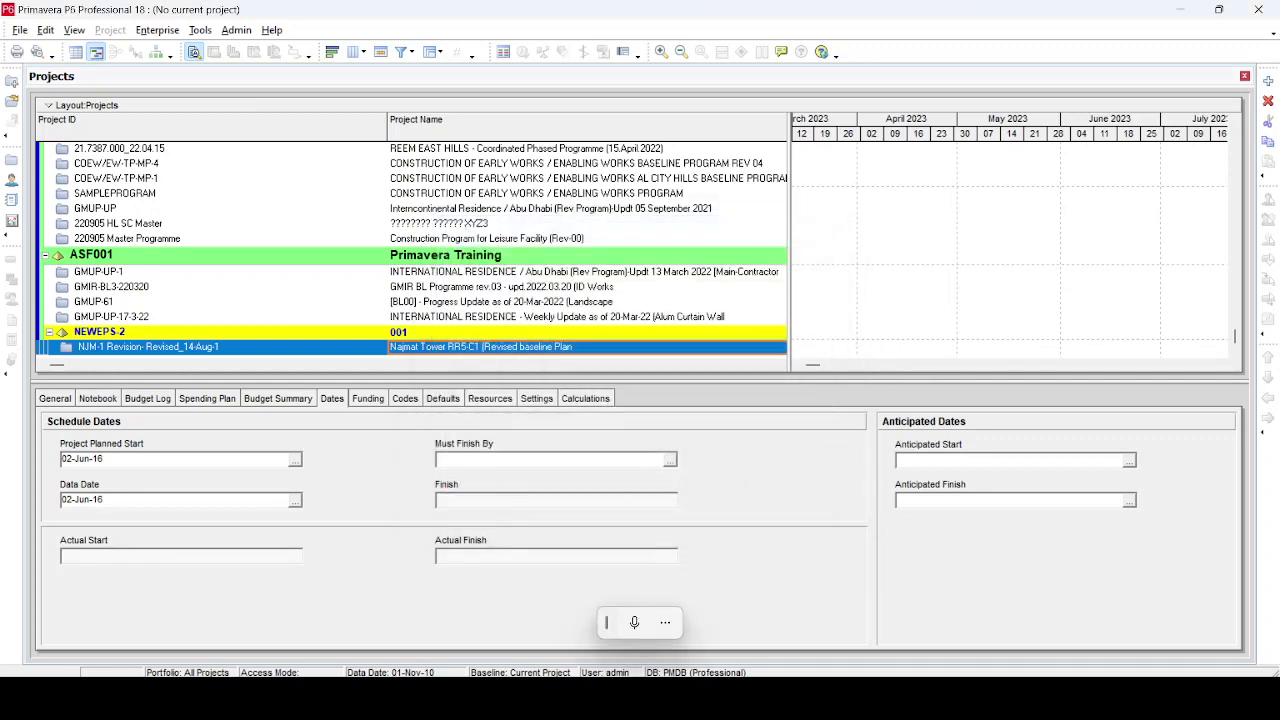
pyautogui.click(678, 640)
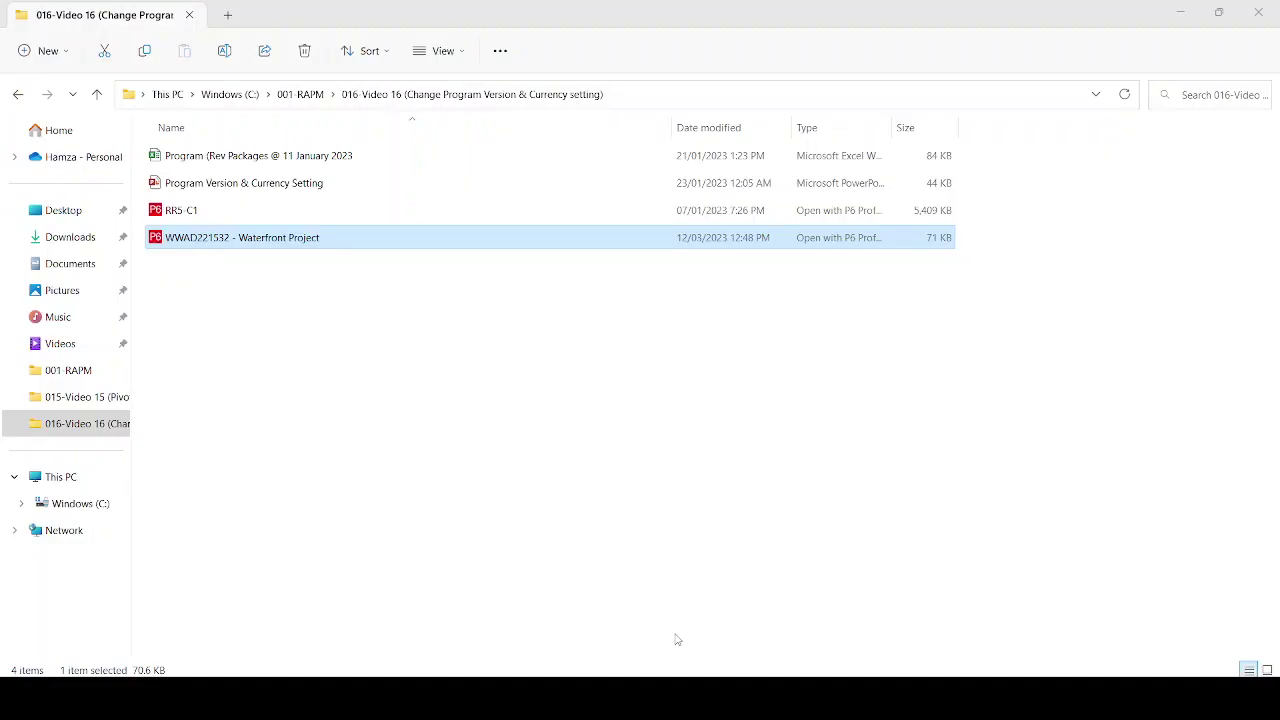
# Open the Waterfront XER in Notepad to view its header, then close it
pyautogui.rightClick(245, 241)
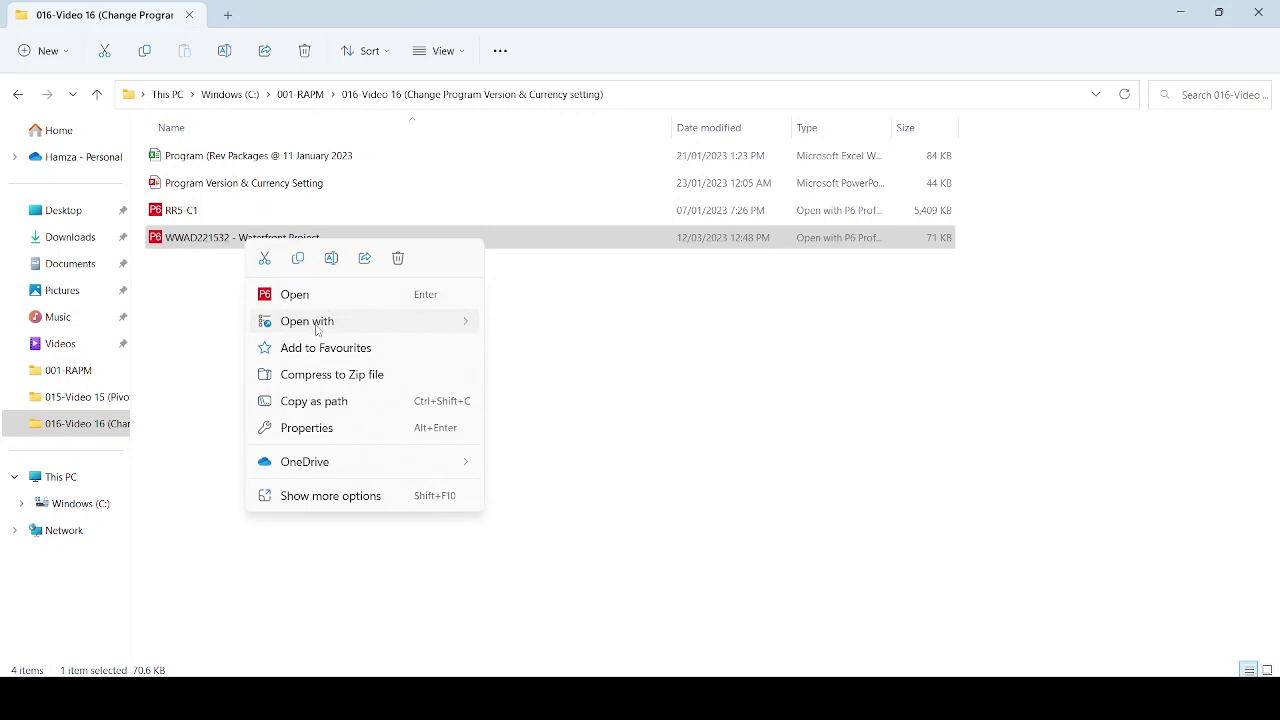
pyautogui.moveTo(318, 323)
pyautogui.click(558, 325)
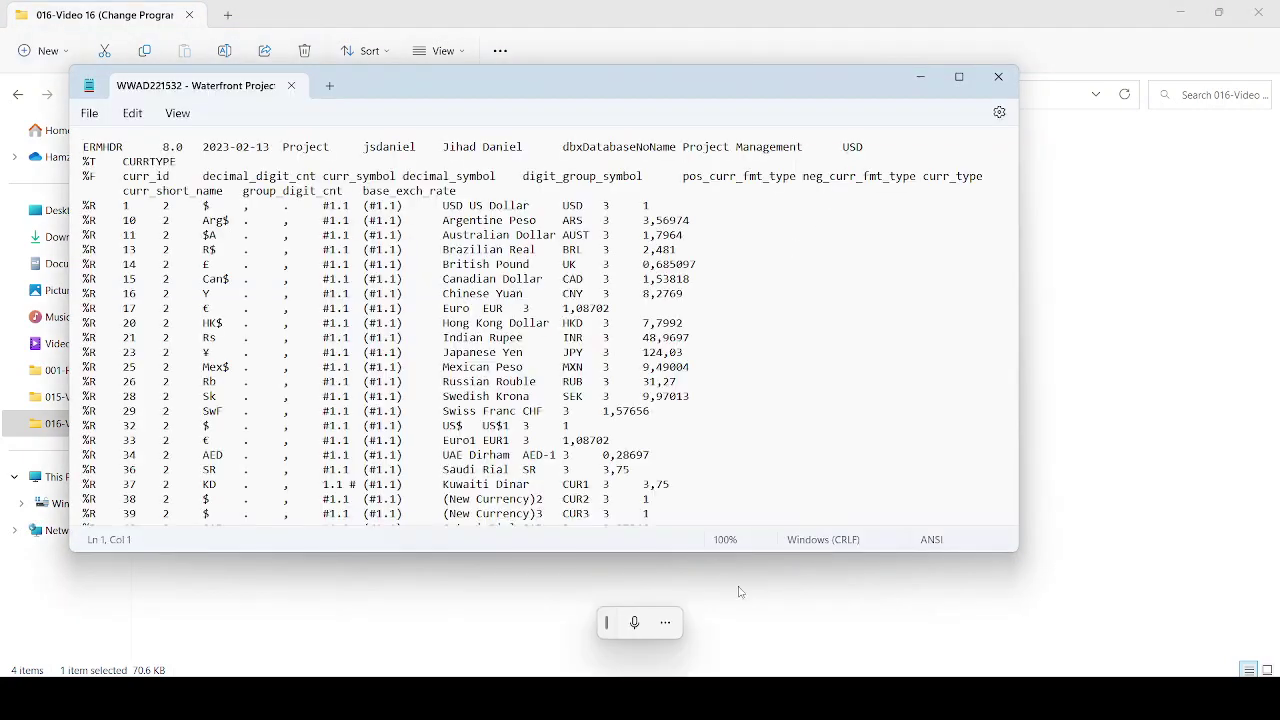
pyautogui.moveTo(885, 700)
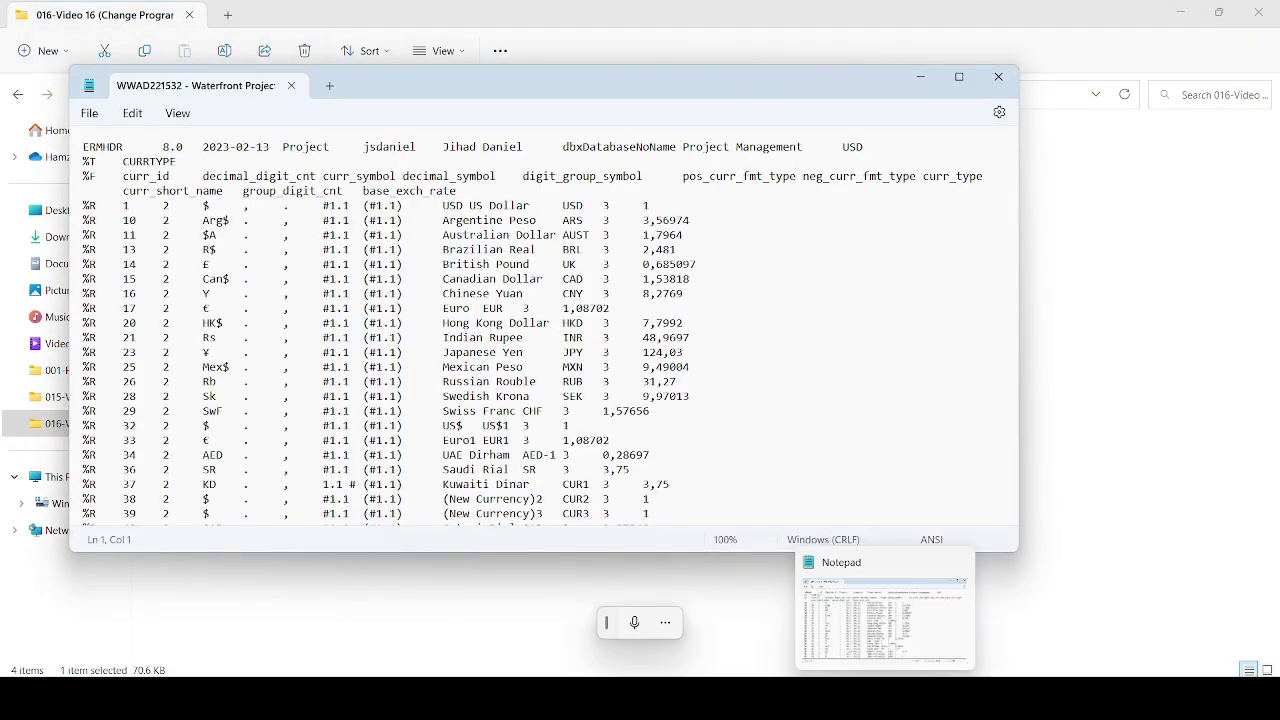
pyautogui.click(961, 562)
# Copy the 'Project Management AED' header text from RR5-C1 and minimize Notepad
pyautogui.click(190, 212)
pyautogui.rightClick(190, 212)
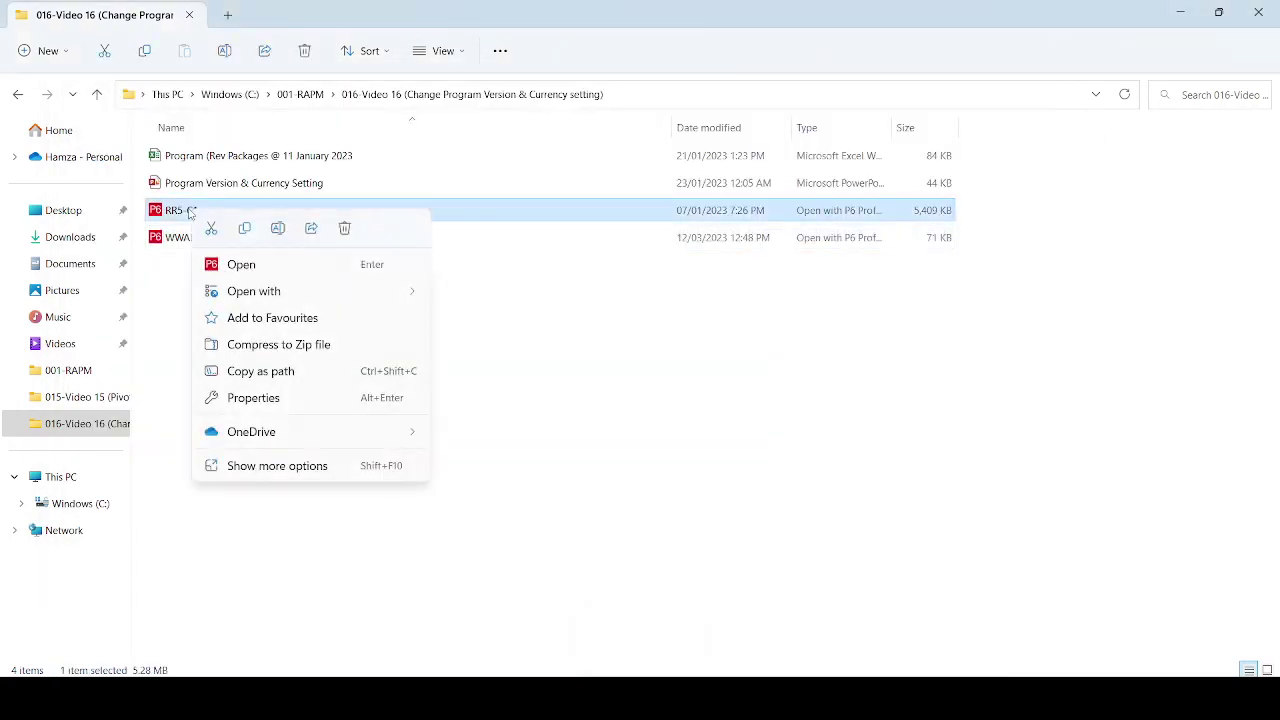
pyautogui.moveTo(408, 297)
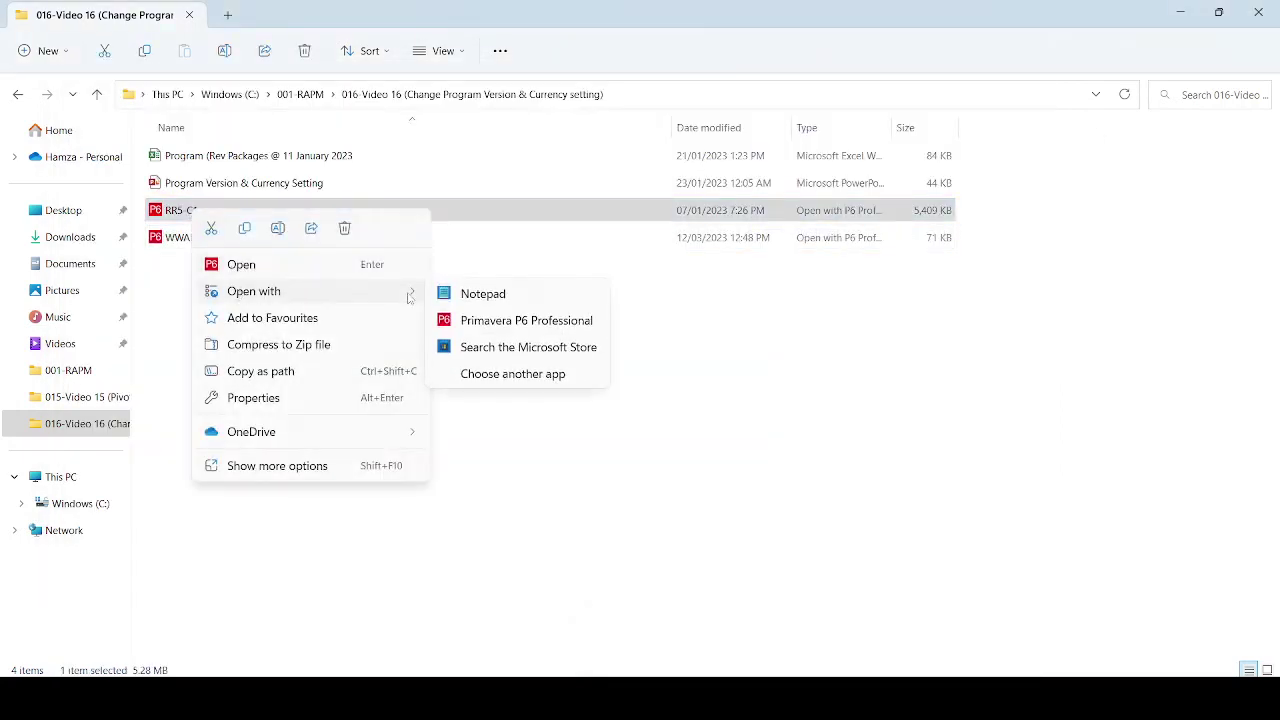
pyautogui.click(483, 294)
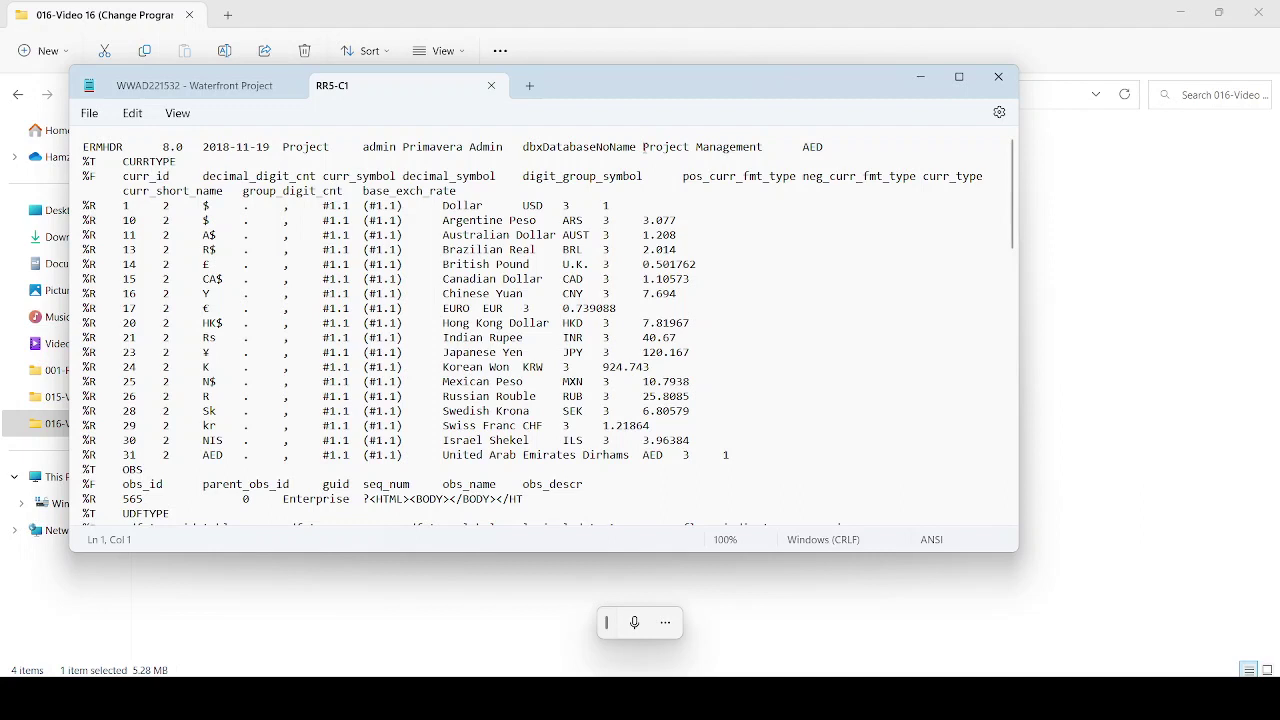
pyautogui.moveTo(643, 147); pyautogui.dragTo(850, 155)
pyautogui.moveTo(221, 157); pyautogui.dragTo(90, 160)
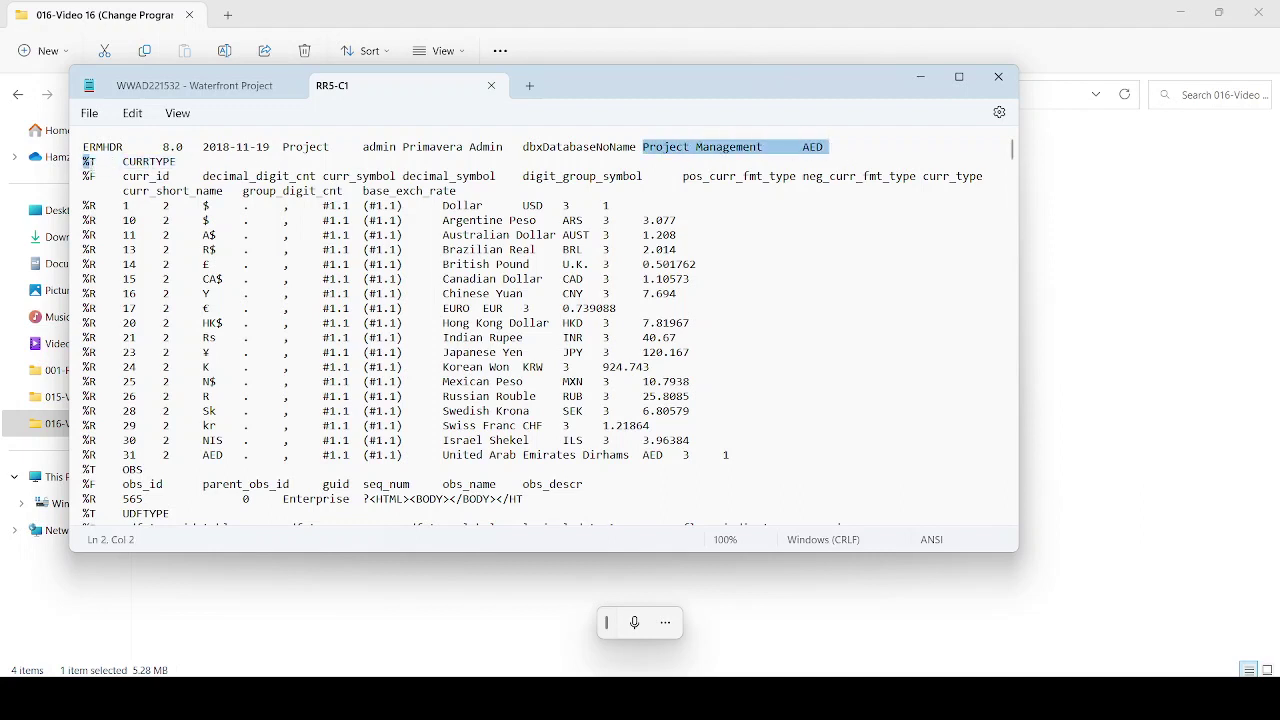
pyautogui.rightClick(717, 152)
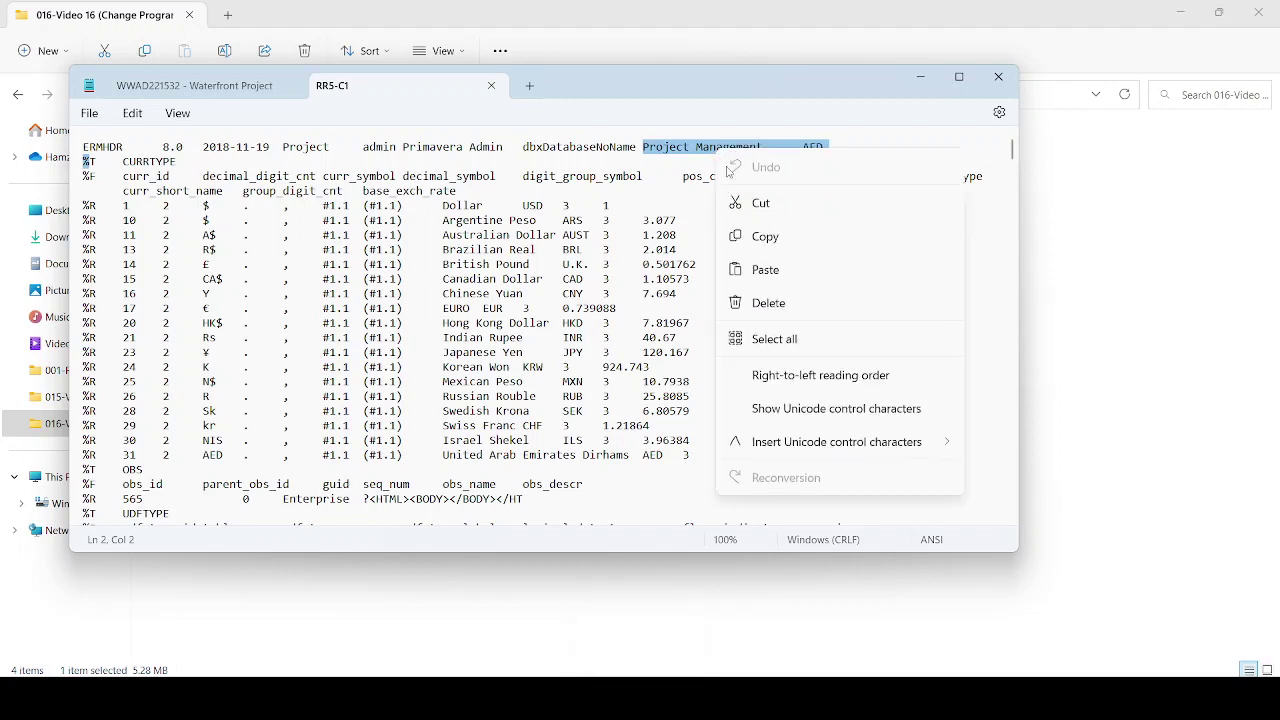
pyautogui.click(765, 237)
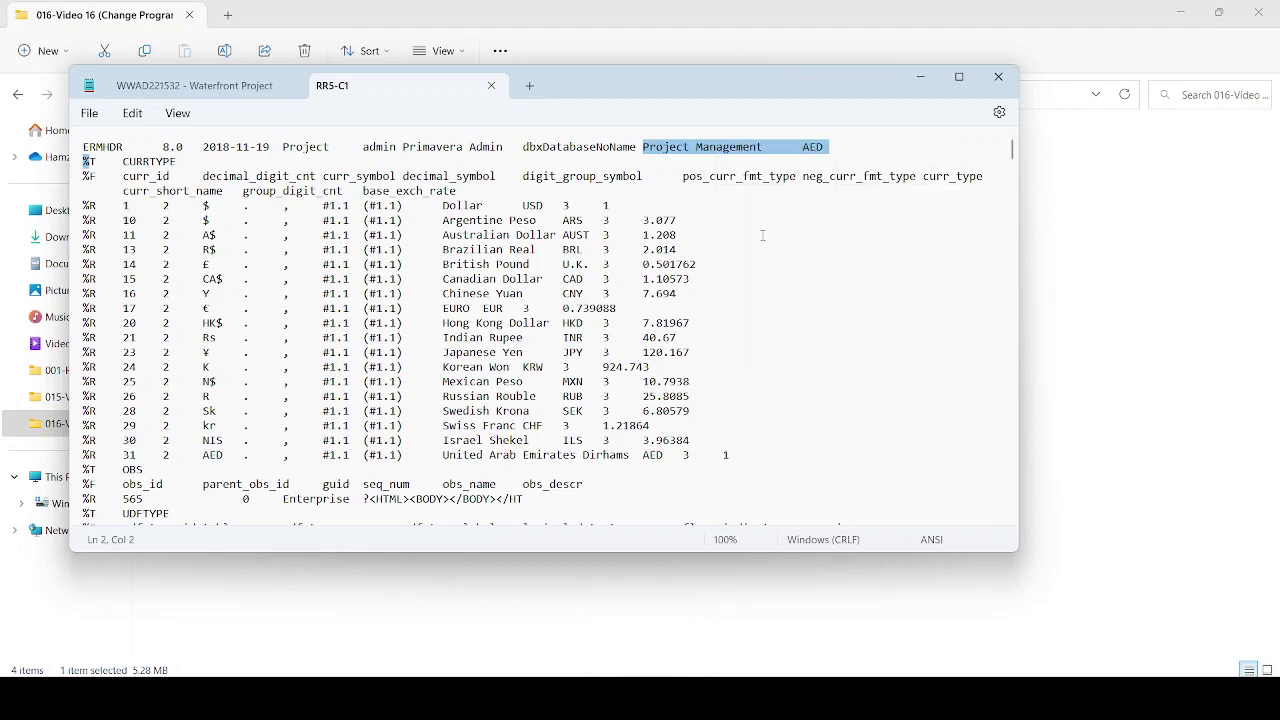
pyautogui.click(920, 78)
# Replace the Waterfront XER's 'Project Management USD' header text with the copied AED text and save
pyautogui.rightClick(268, 243)
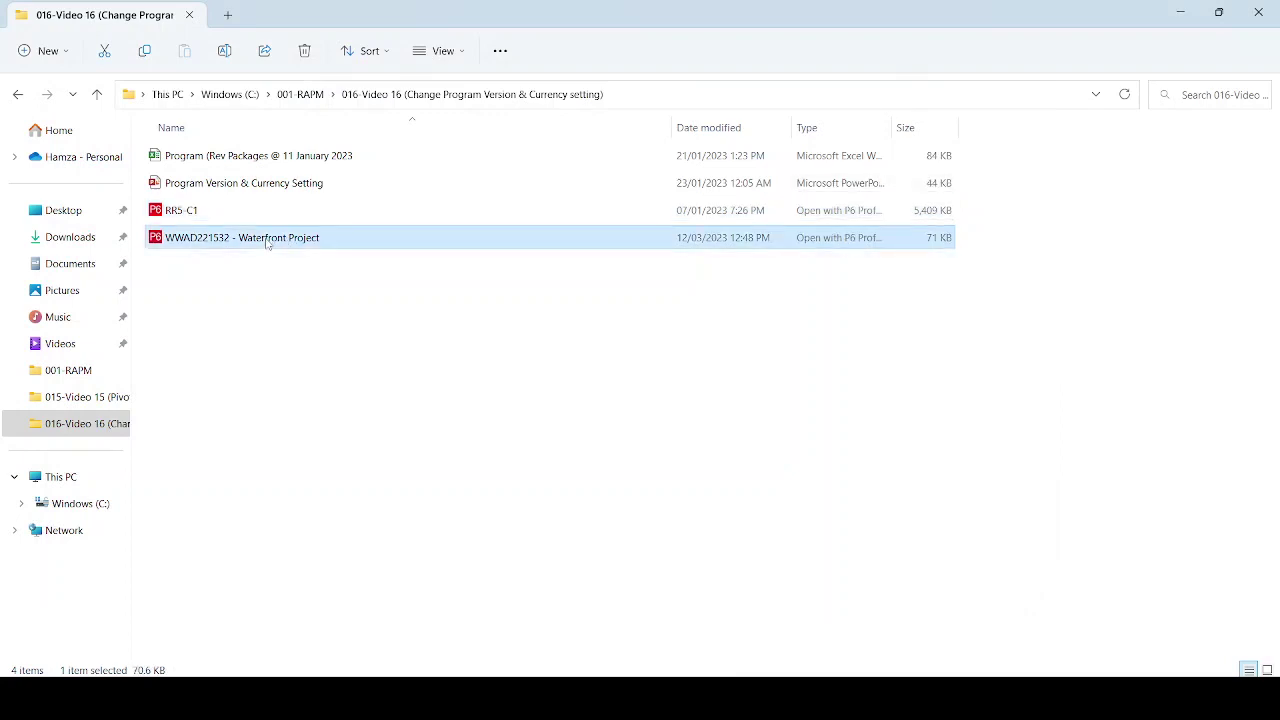
pyautogui.moveTo(330, 321)
pyautogui.click(557, 327)
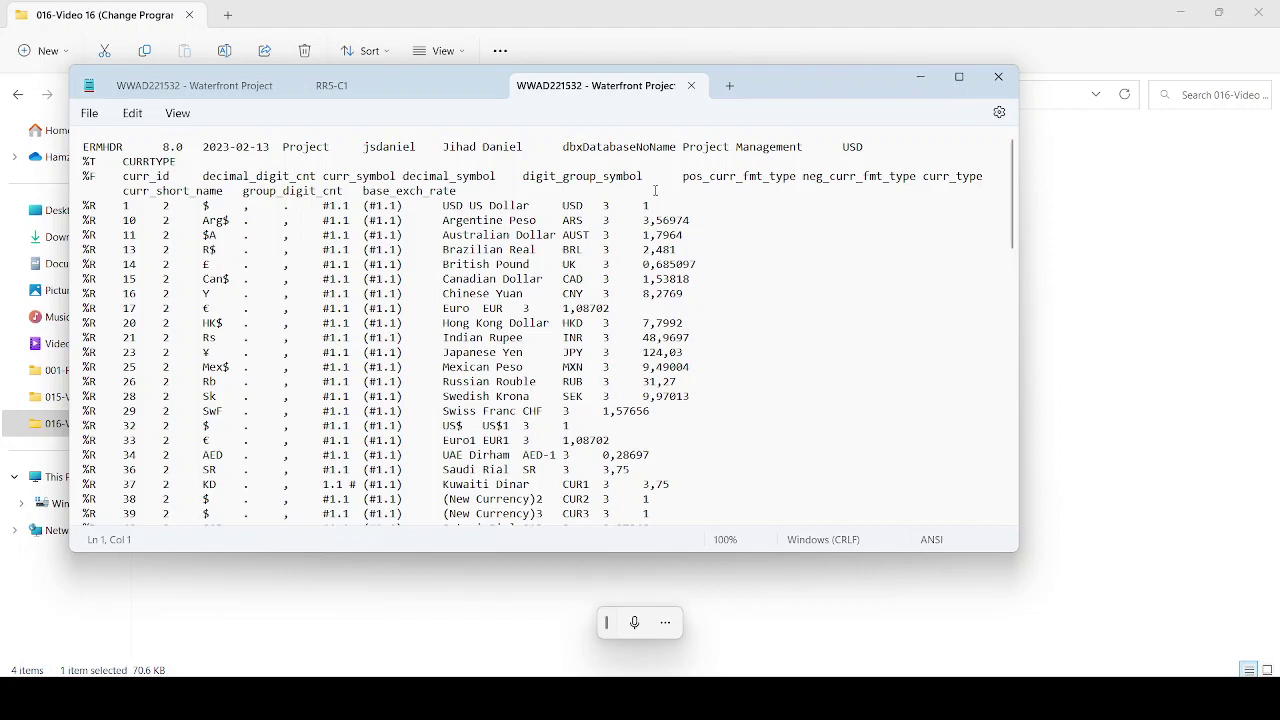
pyautogui.moveTo(683, 147); pyautogui.dragTo(88, 169)
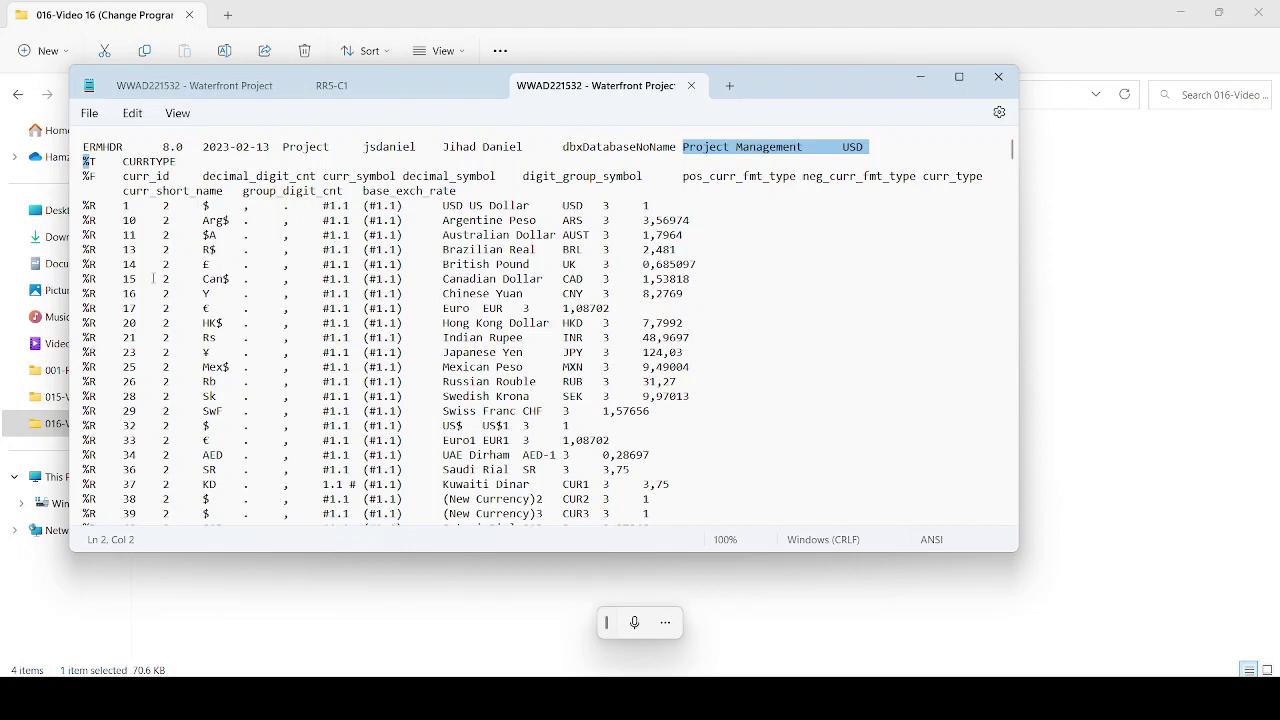
pyautogui.rightClick(799, 151)
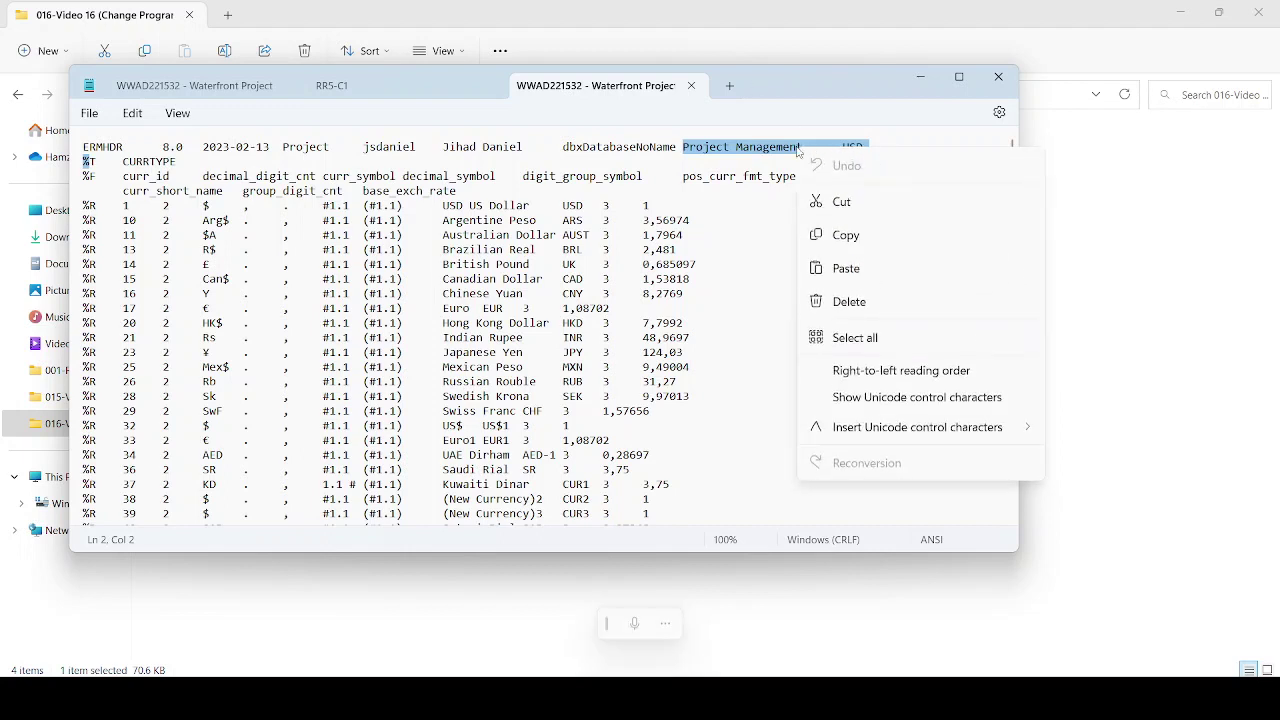
pyautogui.click(845, 268)
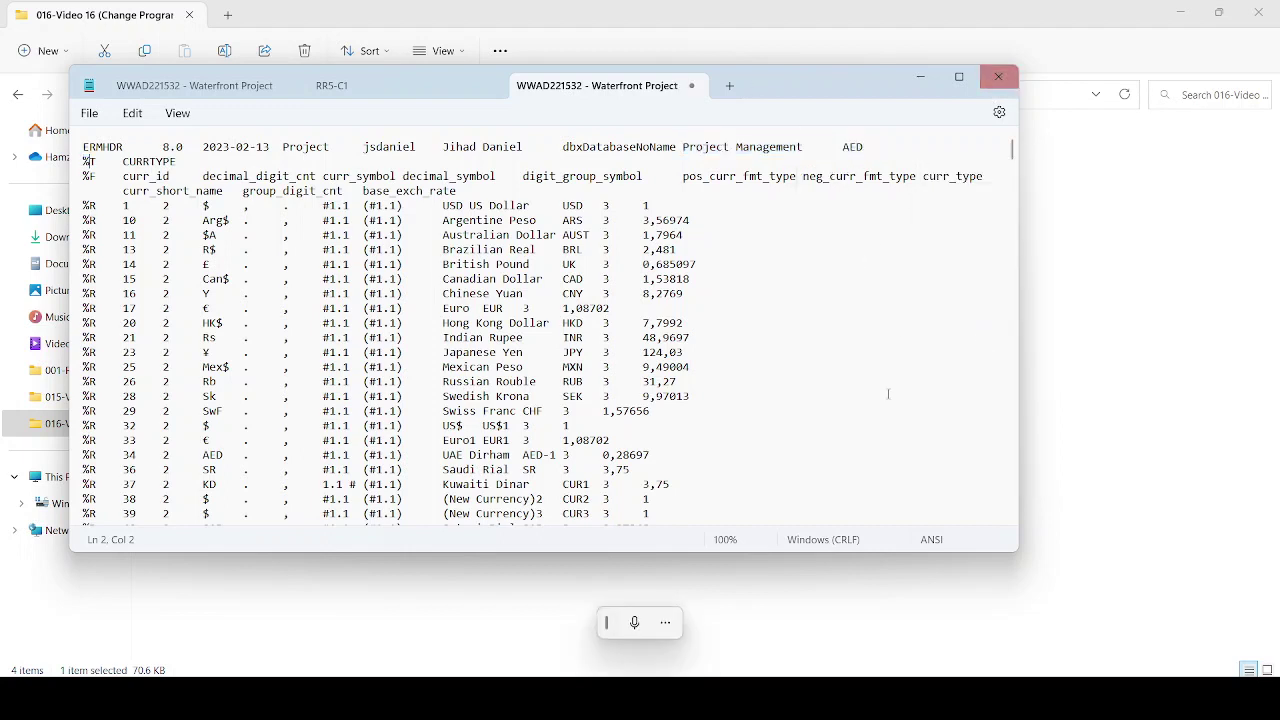
pyautogui.click(998, 77)
pyautogui.click(409, 364)
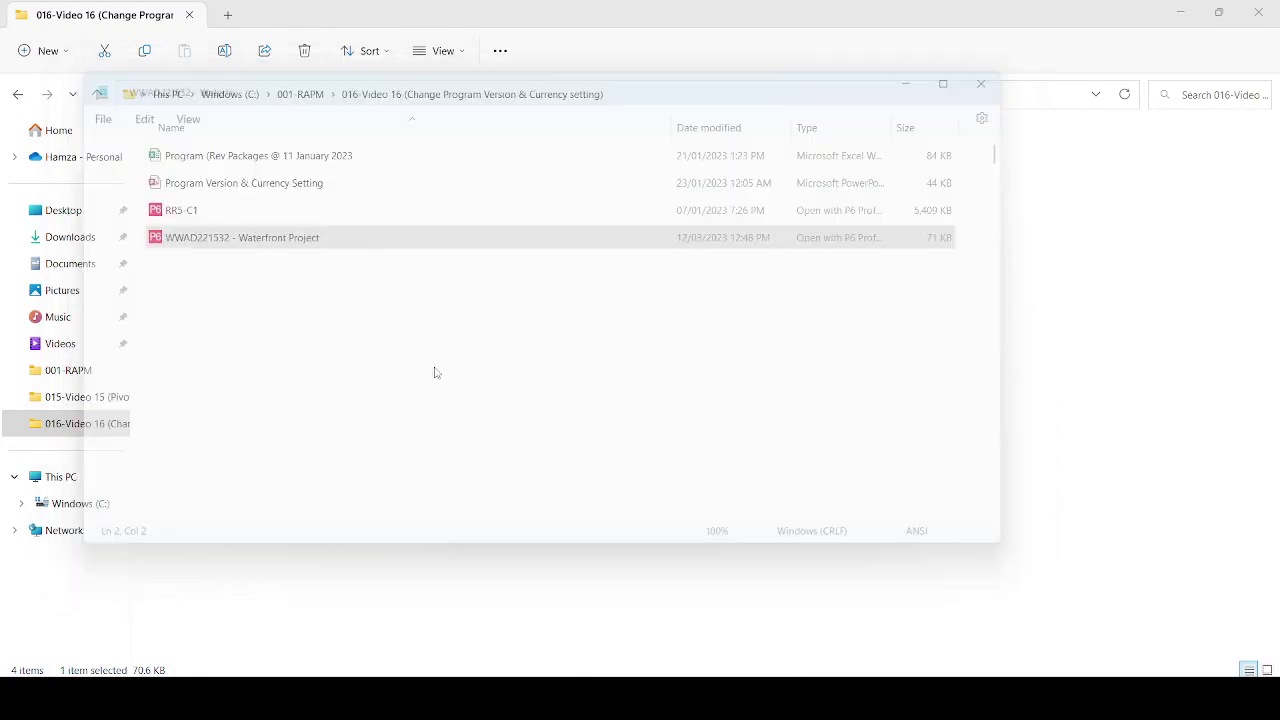
# Start an XER project import in P6 using the Waterfront Project XER file
pyautogui.hotkey('alt', 'Tab')
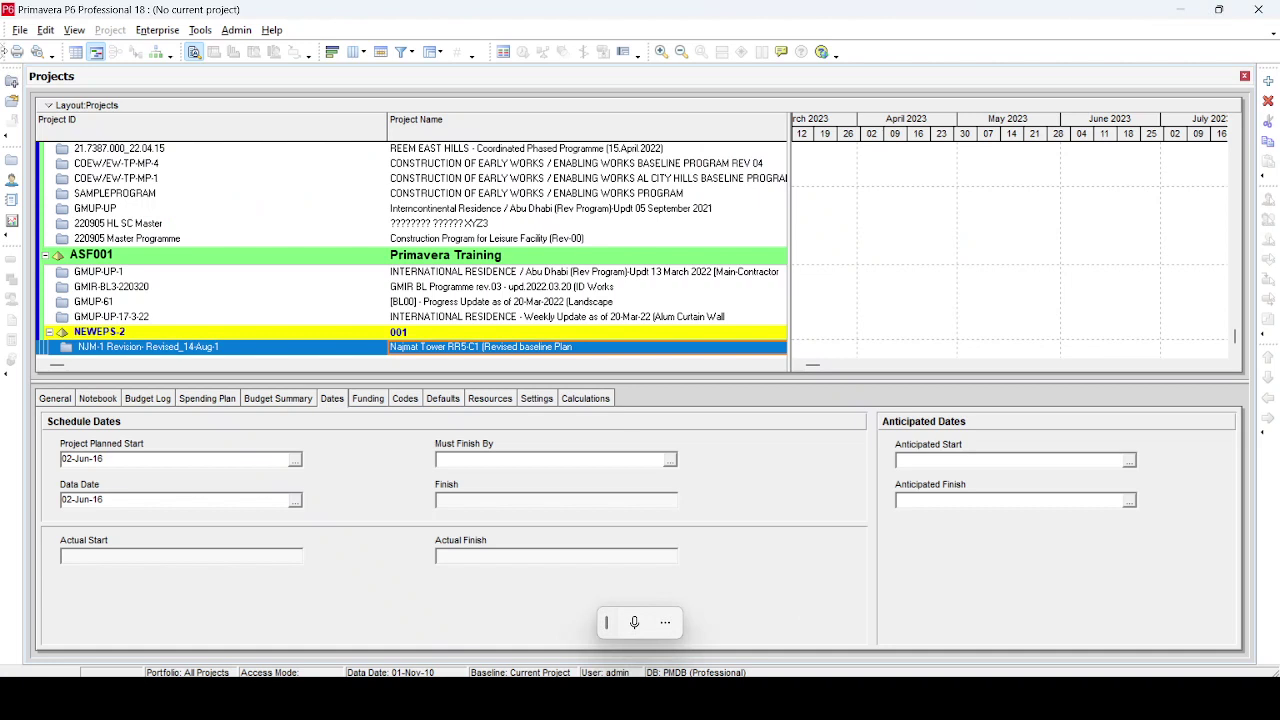
pyautogui.click(20, 31)
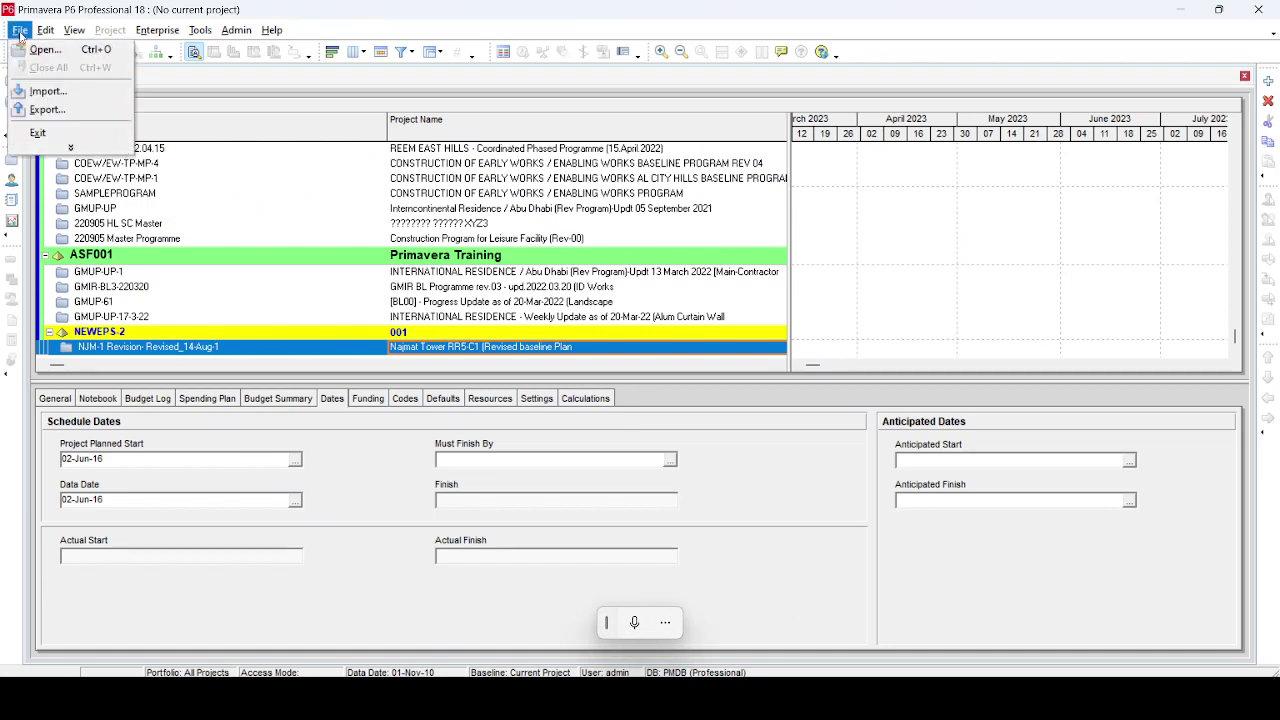
pyautogui.click(46, 91)
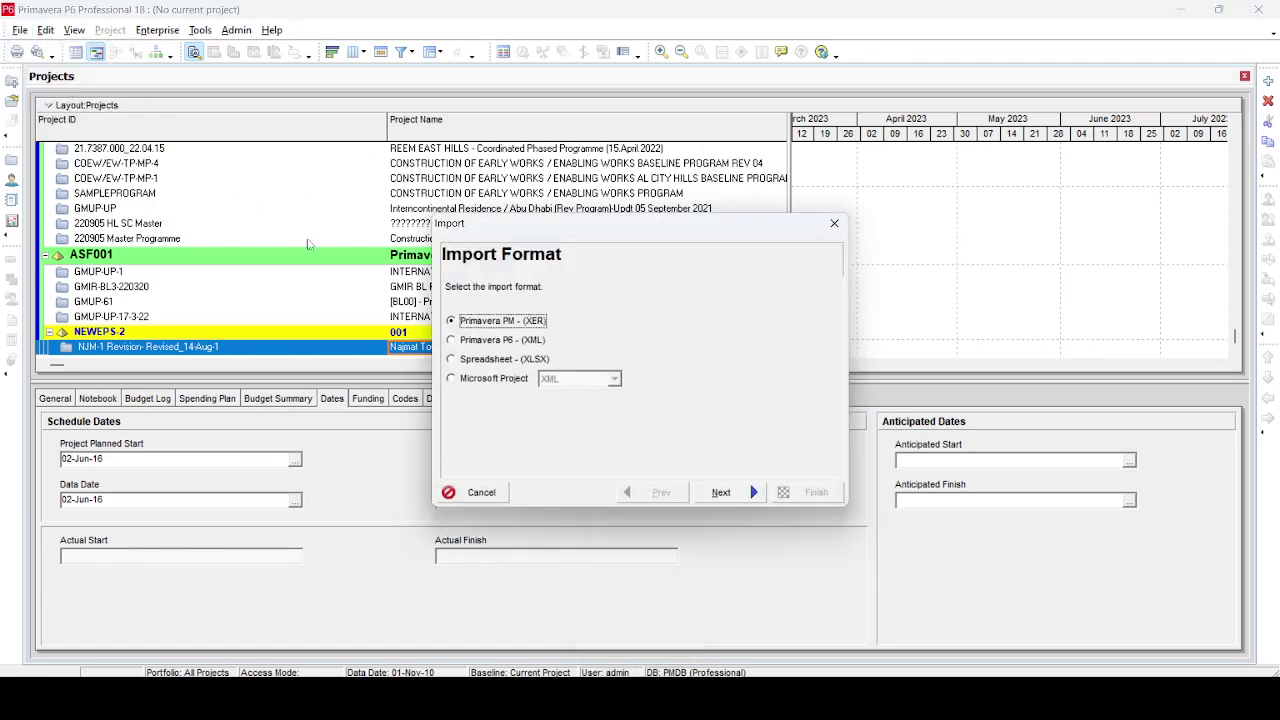
pyautogui.click(750, 485)
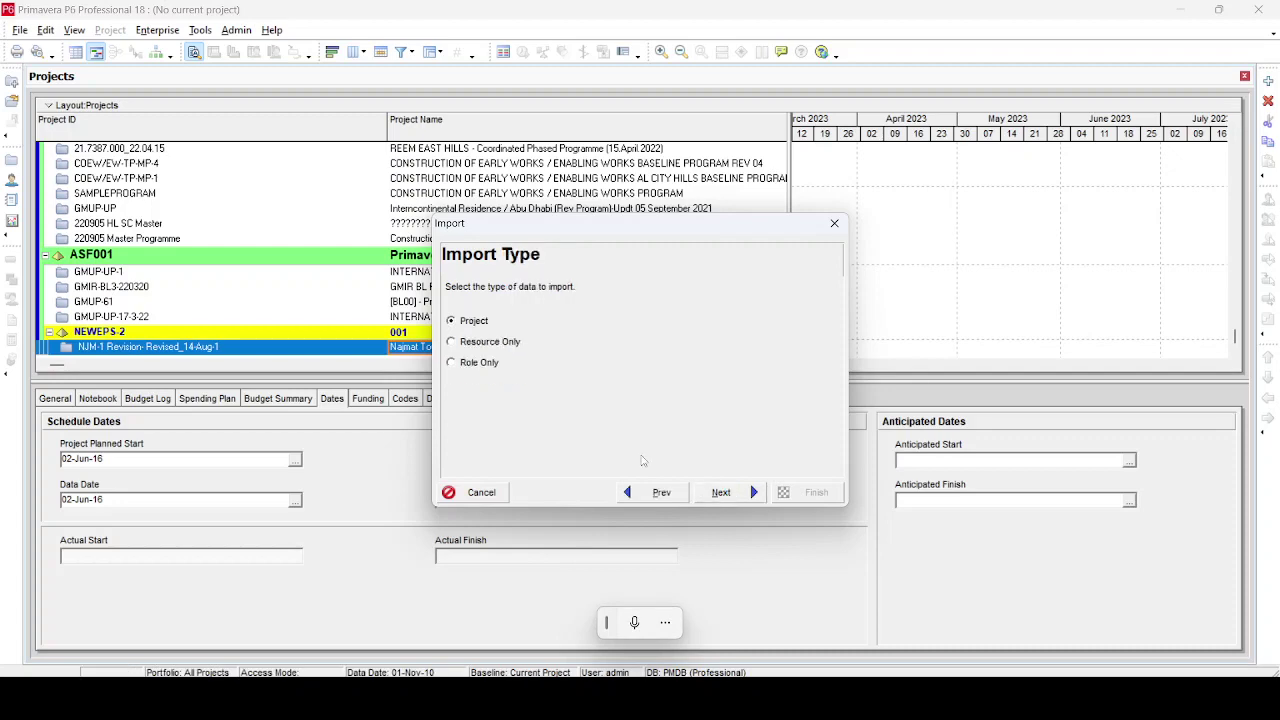
pyautogui.click(703, 492)
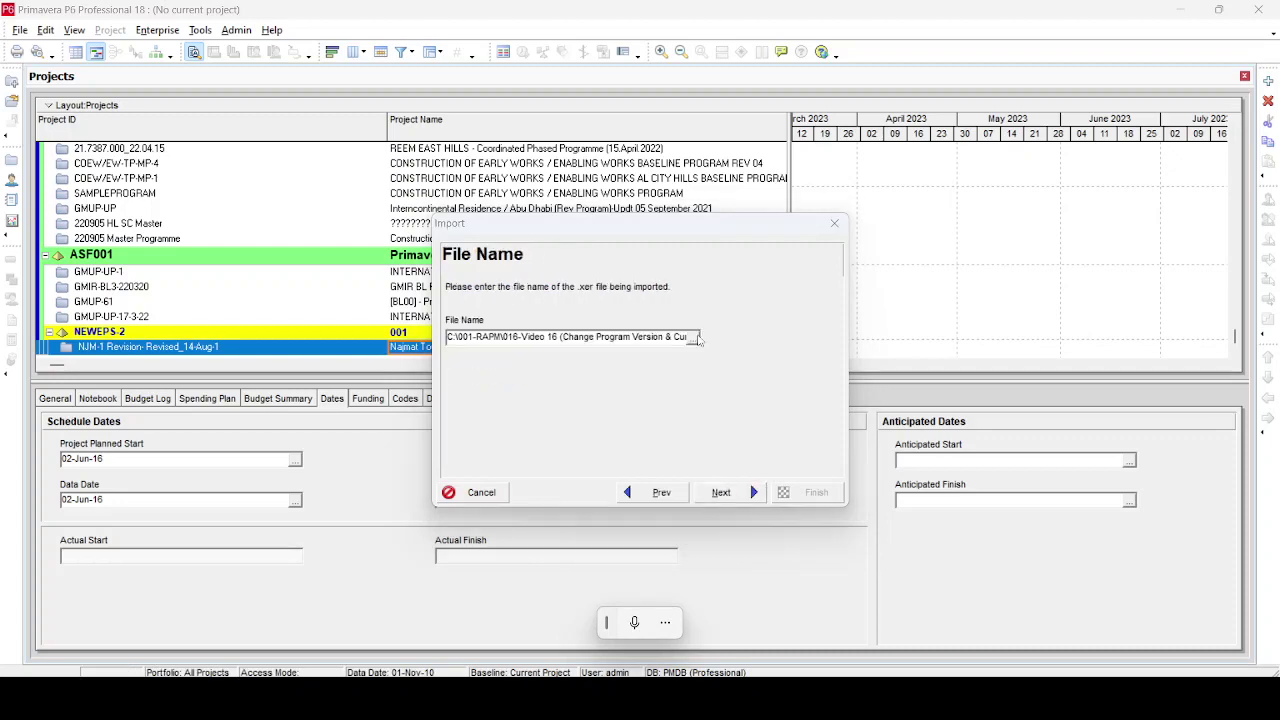
pyautogui.click(695, 338)
pyautogui.click(588, 221)
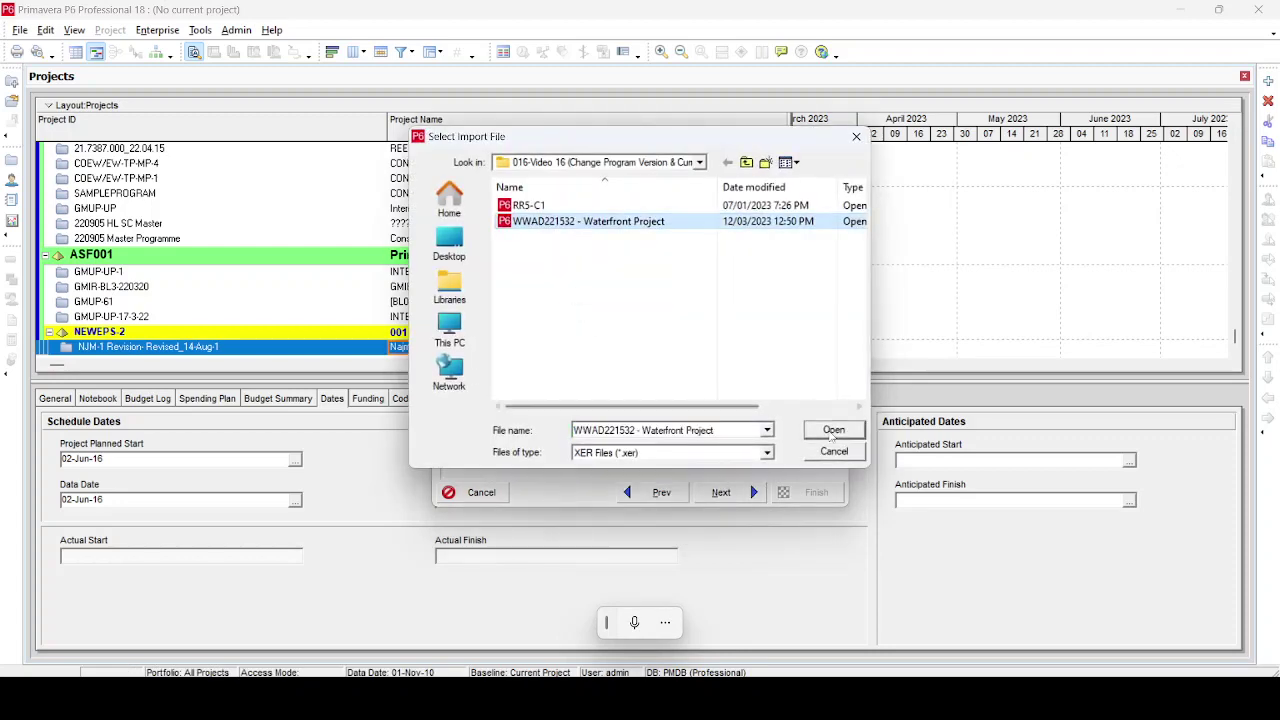
pyautogui.click(832, 432)
pyautogui.click(724, 494)
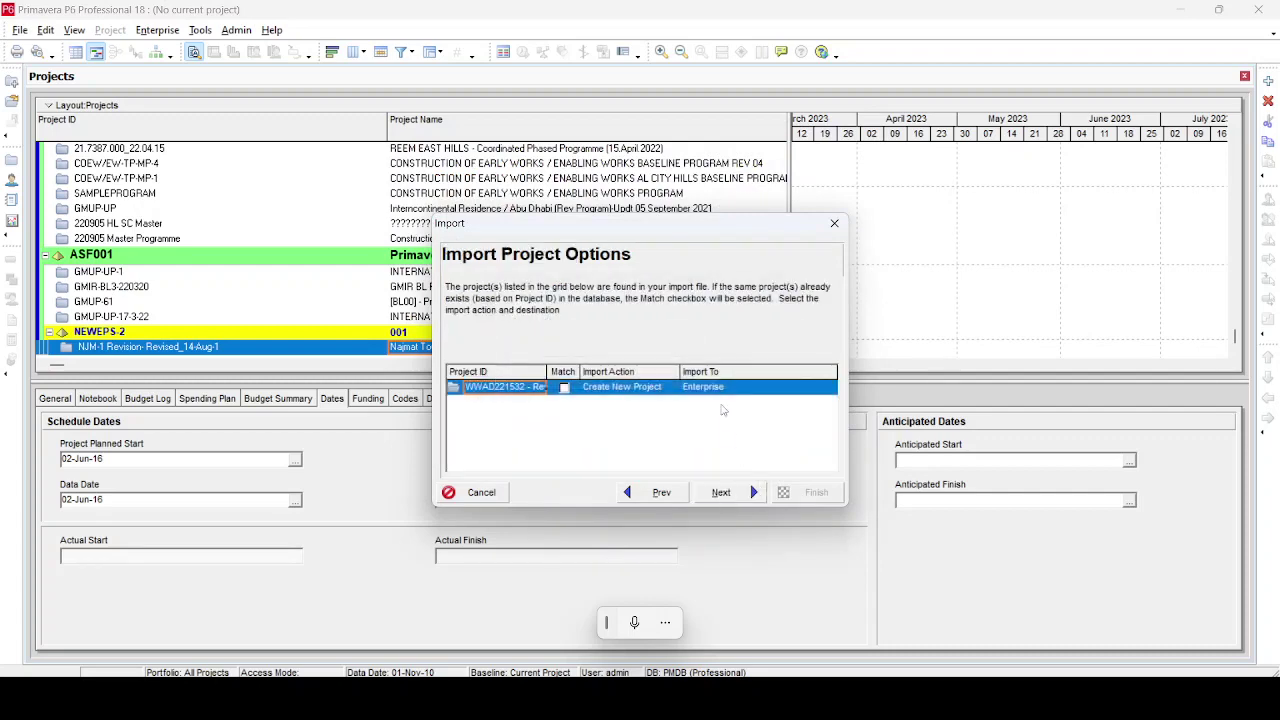
# Import into EPS NEWEPS-2 with AED matched to US Dollar and finish
pyautogui.click(733, 387)
pyautogui.click(829, 387)
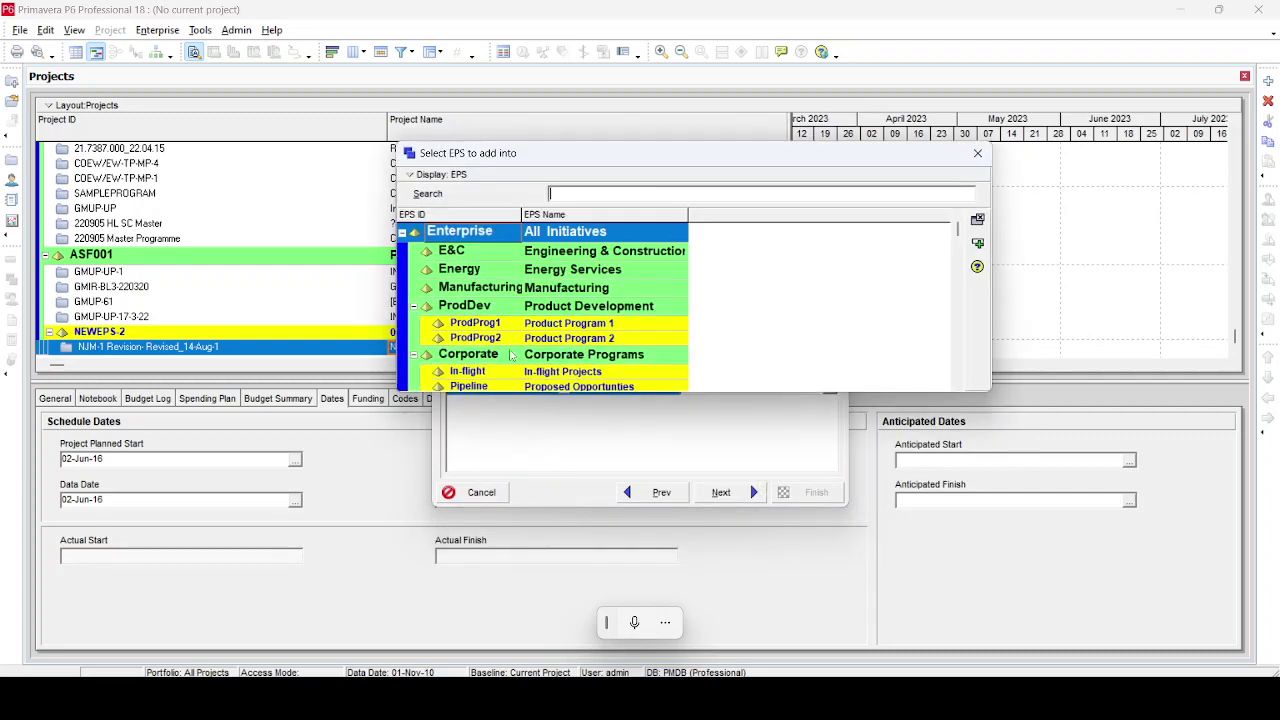
pyautogui.click(401, 232)
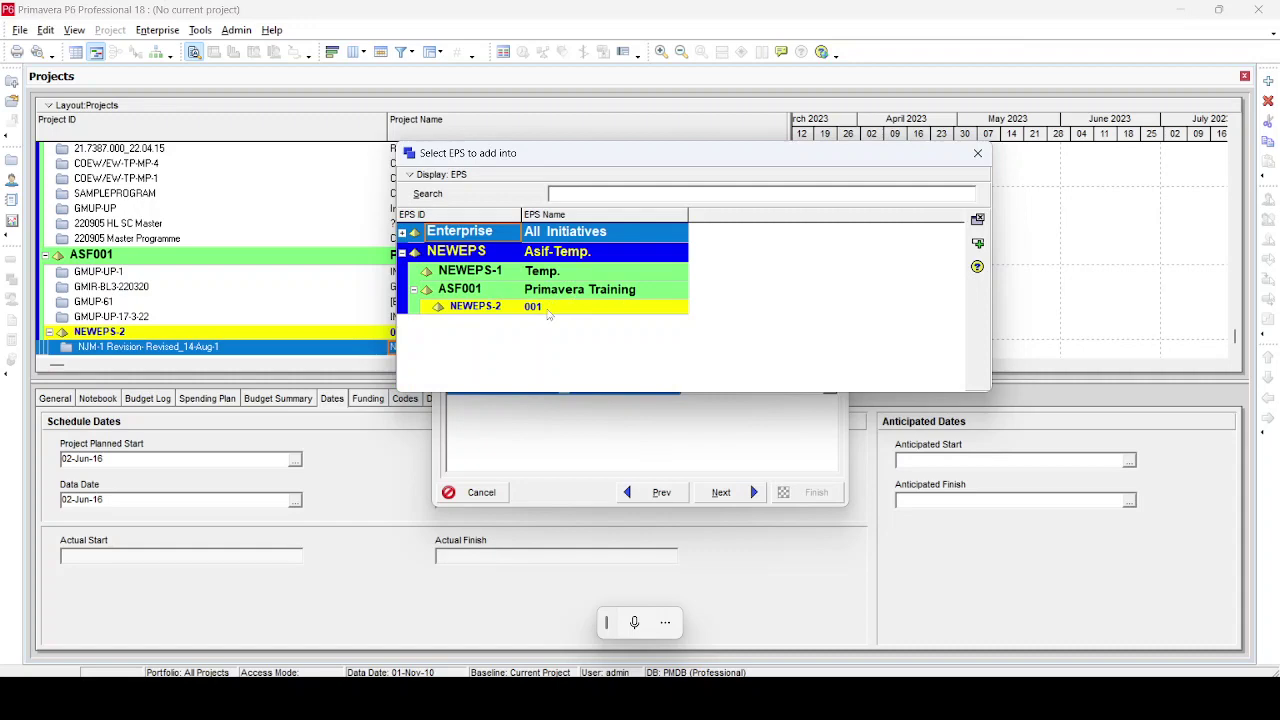
pyautogui.click(548, 310)
pyautogui.click(977, 243)
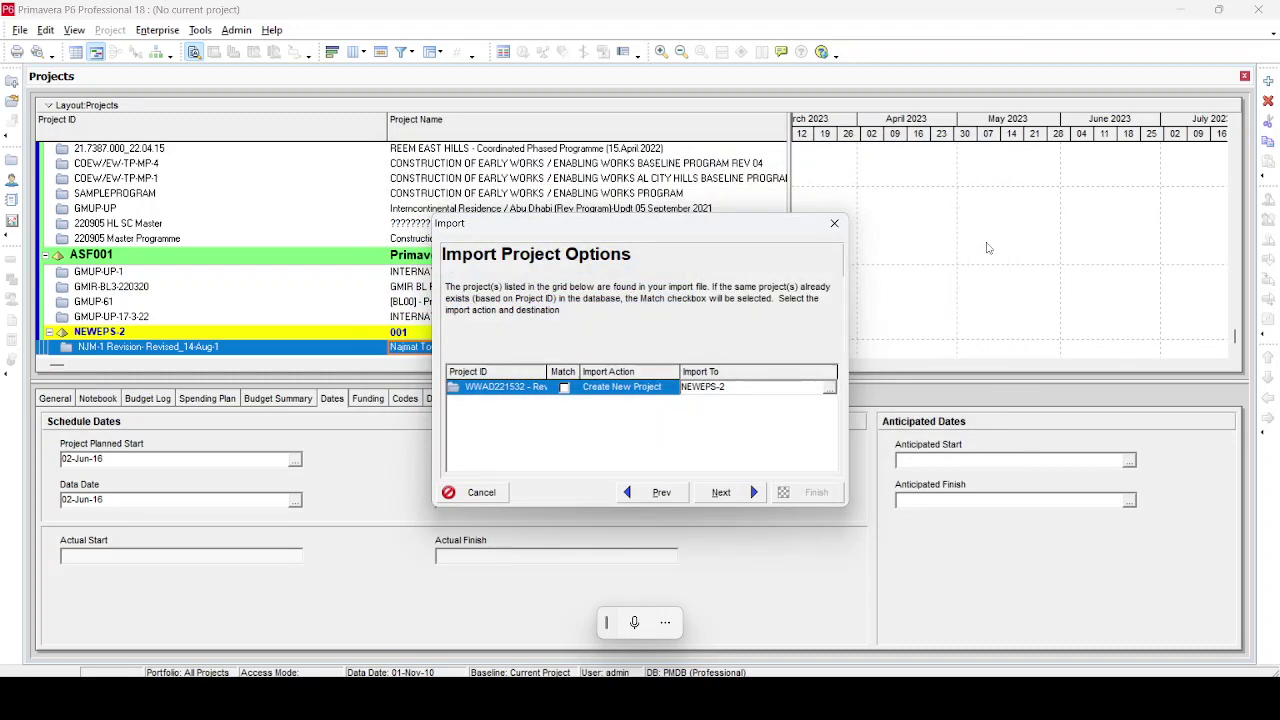
pyautogui.click(740, 502)
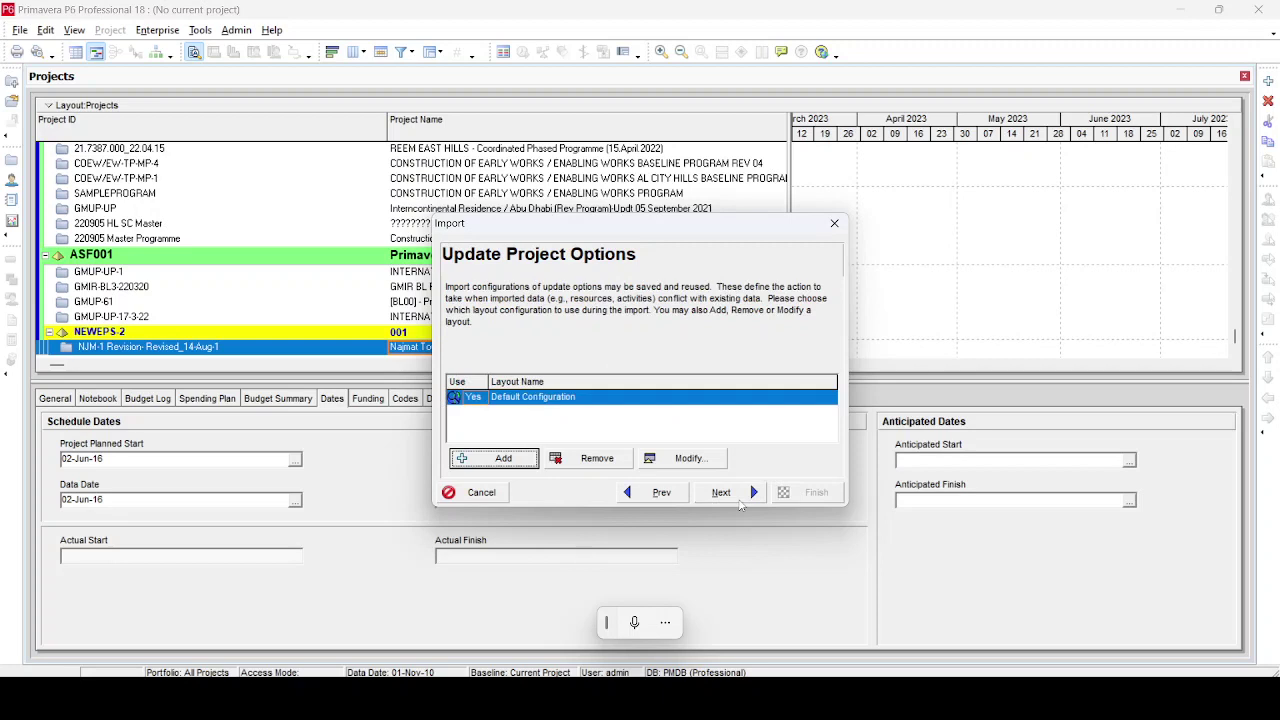
pyautogui.click(740, 502)
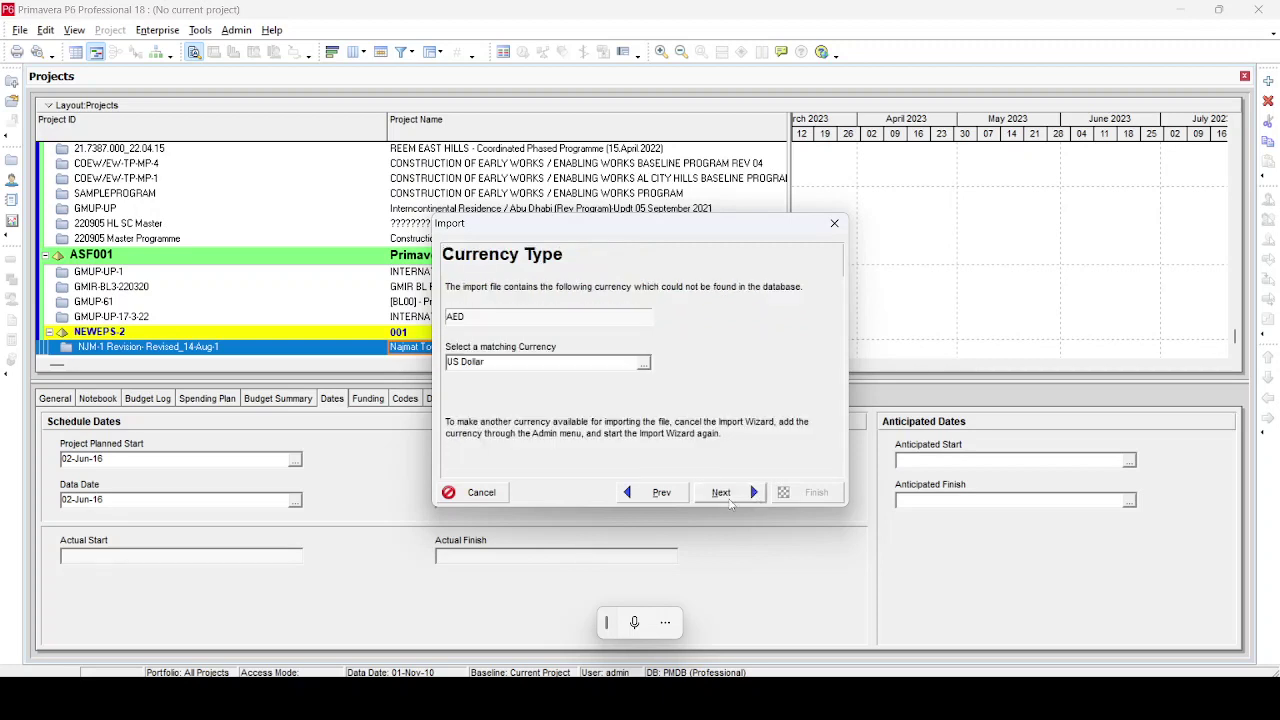
pyautogui.click(730, 500)
pyautogui.click(816, 492)
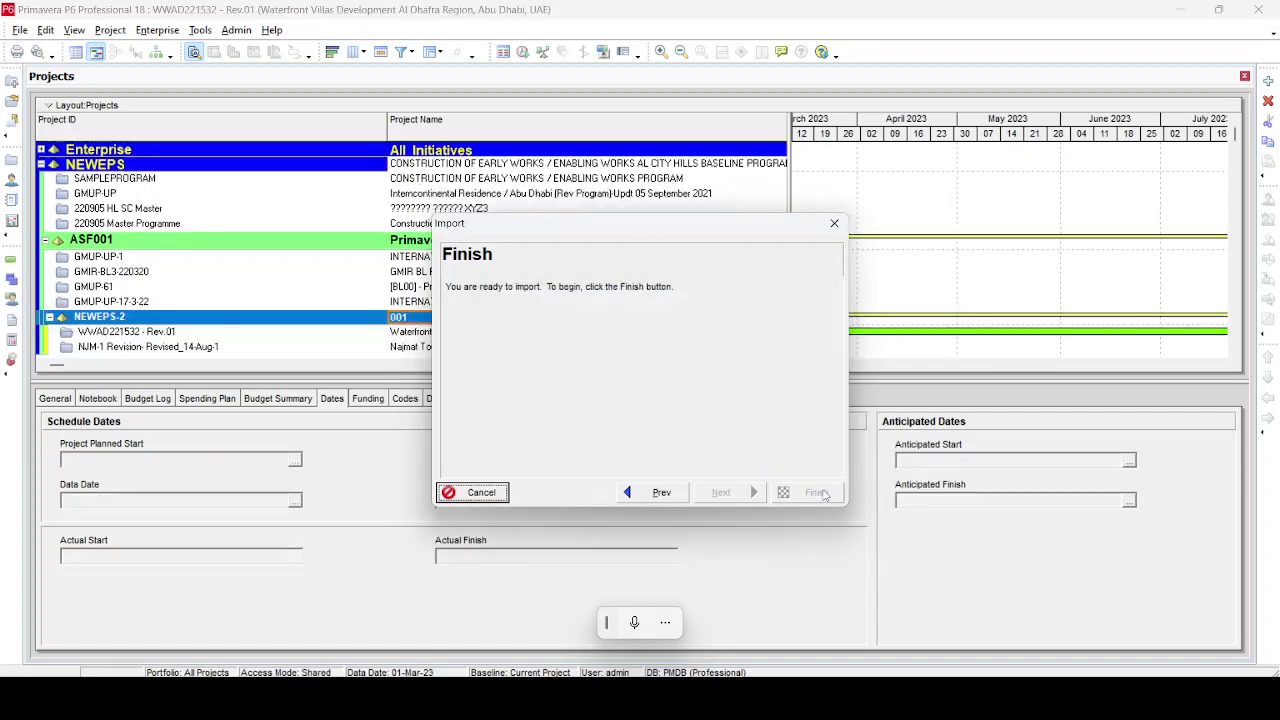
pyautogui.click(802, 492)
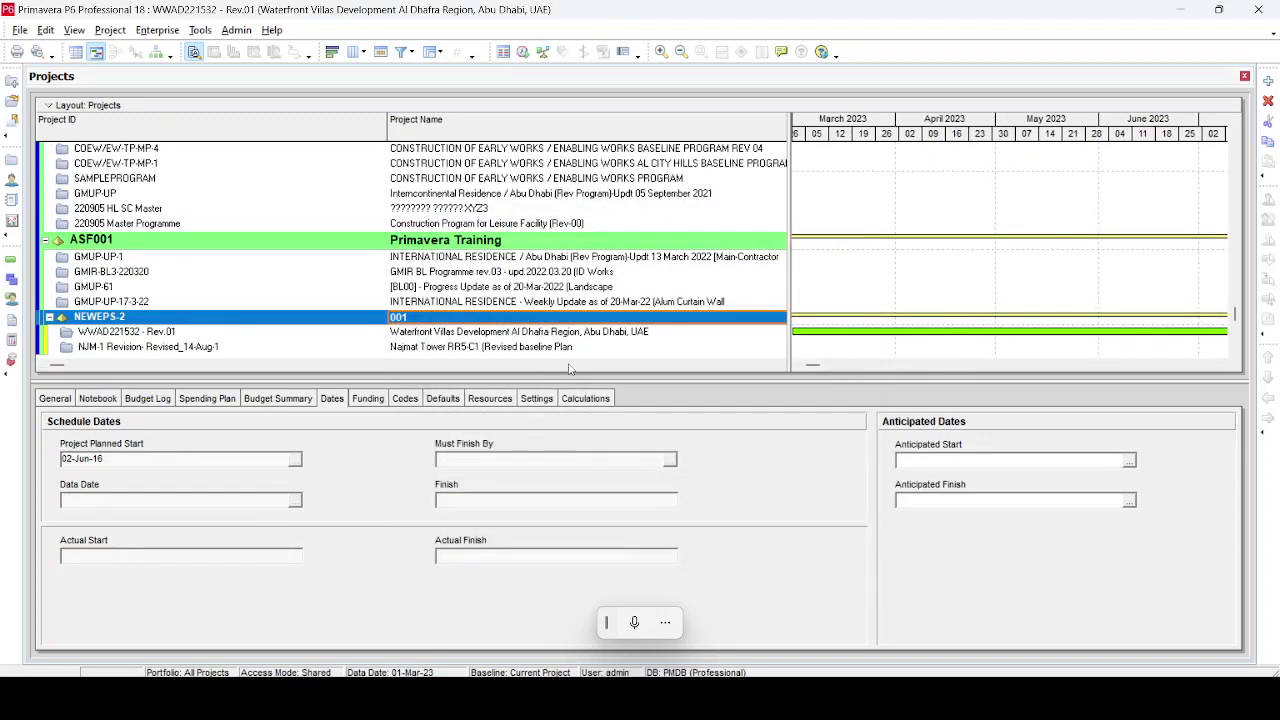
pyautogui.click(546, 334)
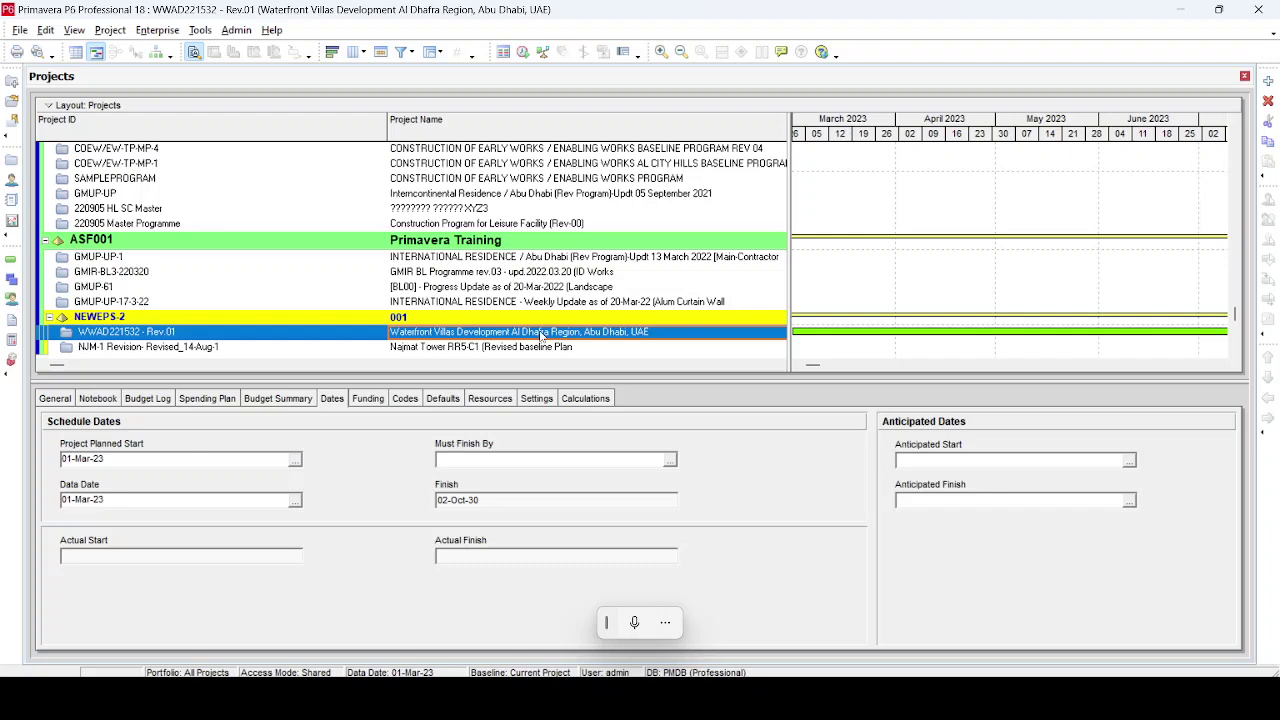
pyautogui.rightClick(546, 334)
pyautogui.click(585, 272)
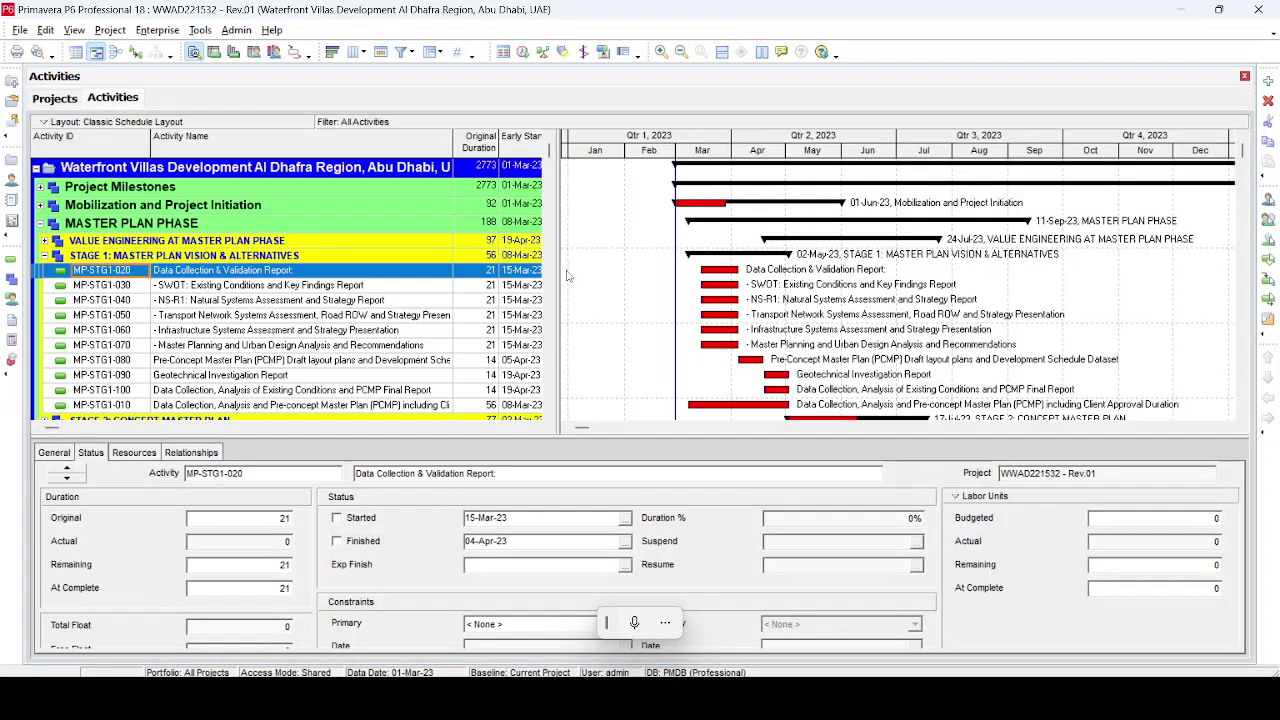
pyautogui.moveTo(557, 290); pyautogui.dragTo(413, 305)
pyautogui.scroll(-1, 408, 338)
pyautogui.scroll(-1, 408, 338)
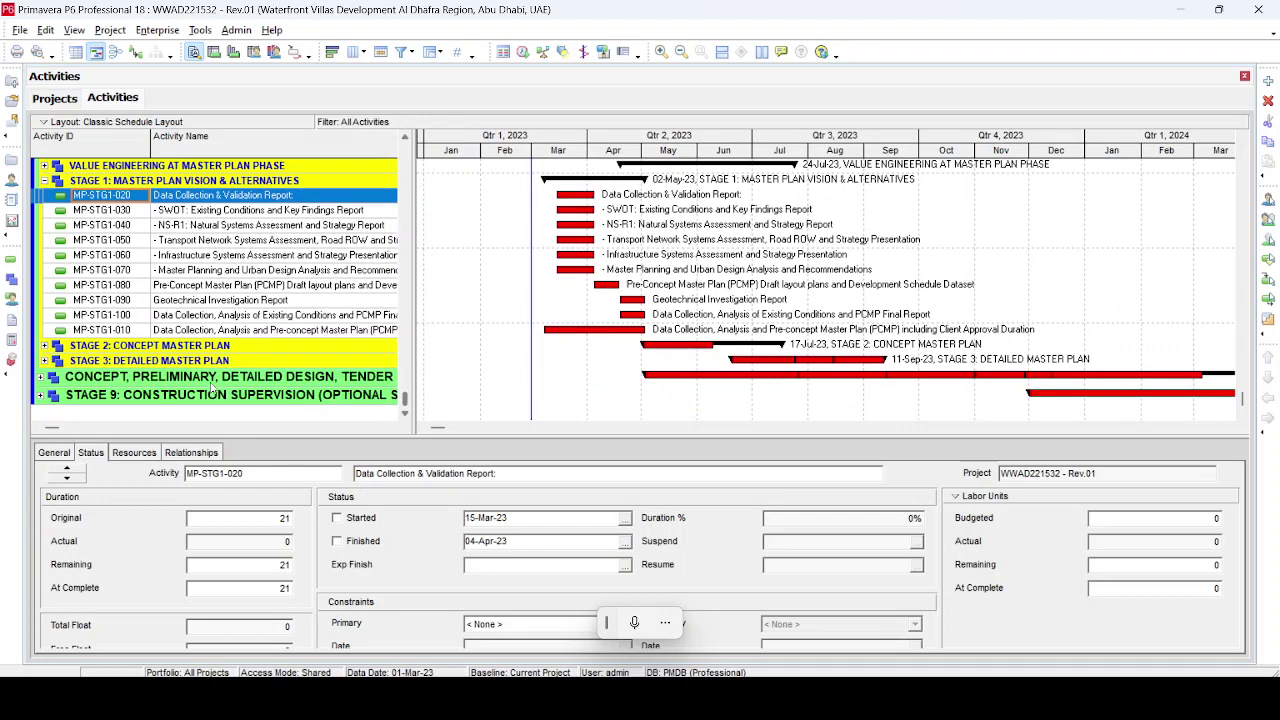
pyautogui.scroll(2, 212, 389)
pyautogui.click(20, 30)
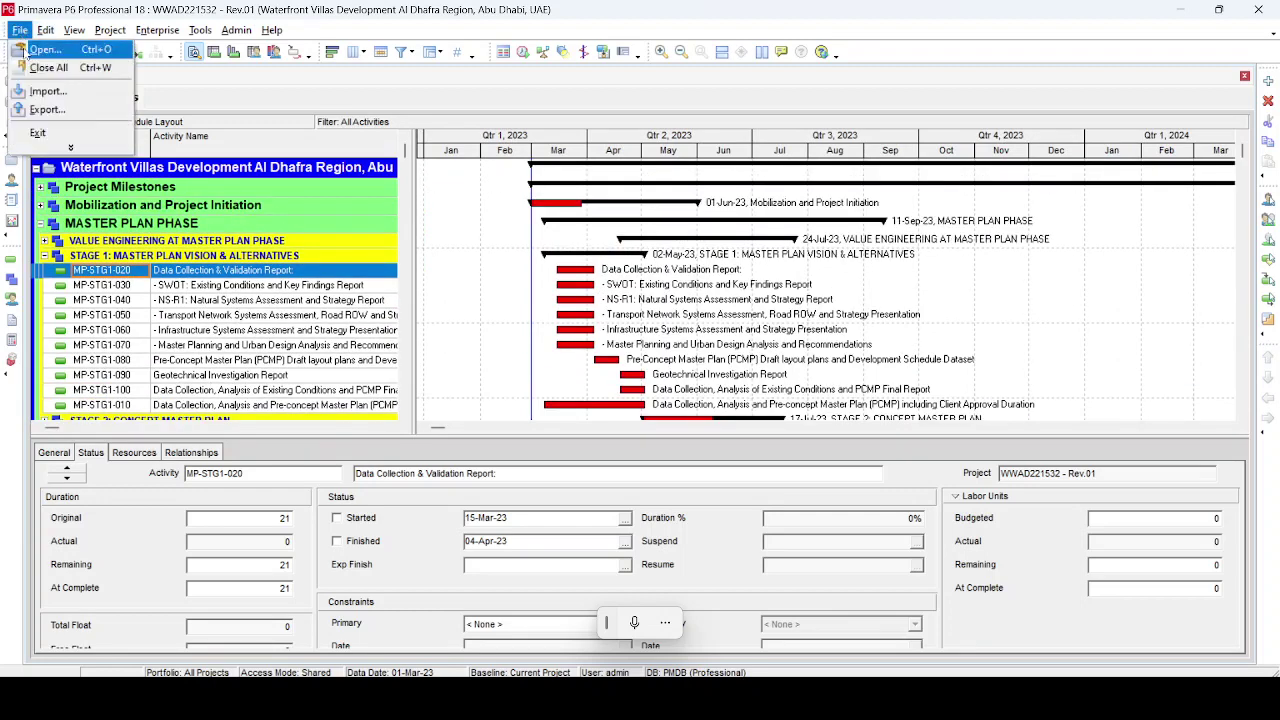
pyautogui.click(33, 67)
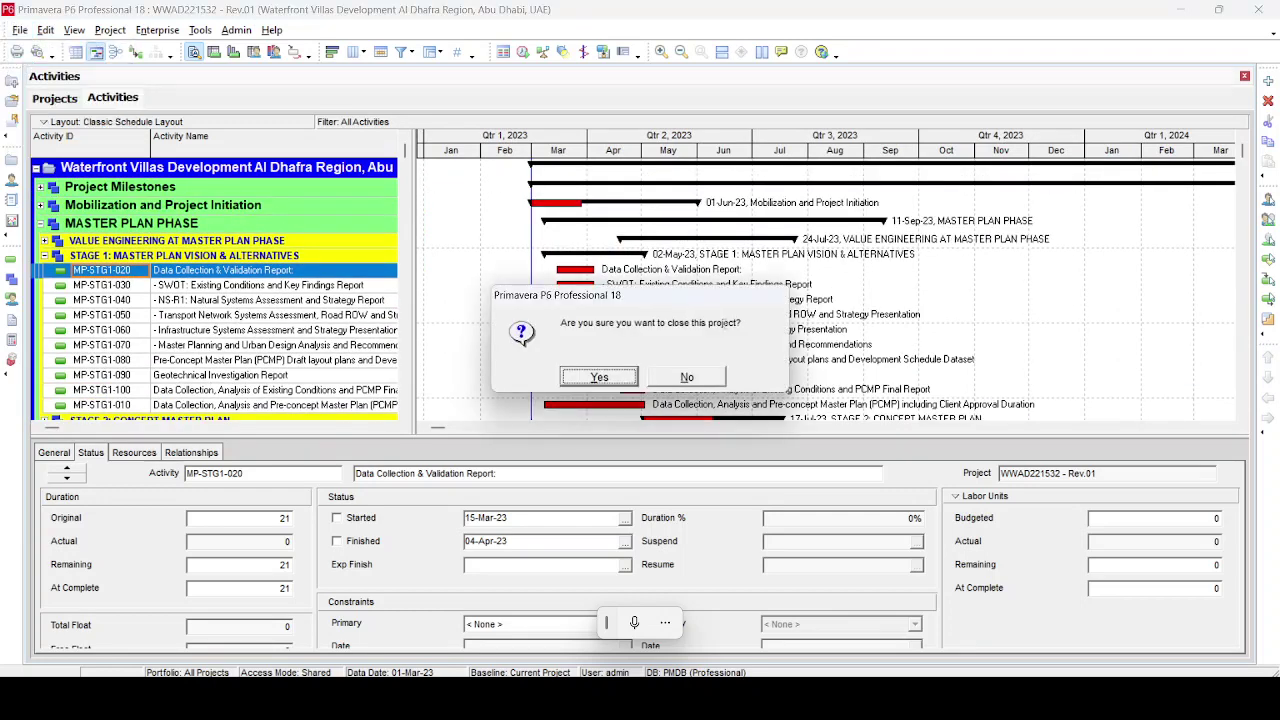
pyautogui.click(620, 380)
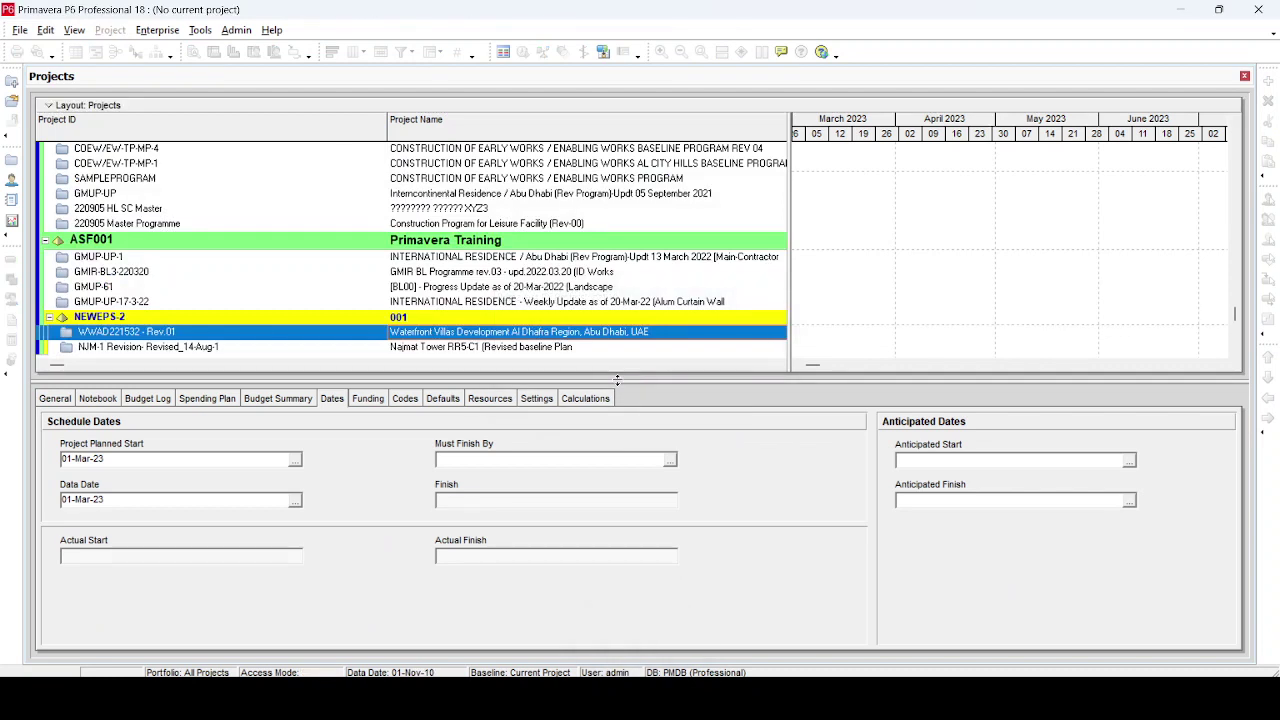